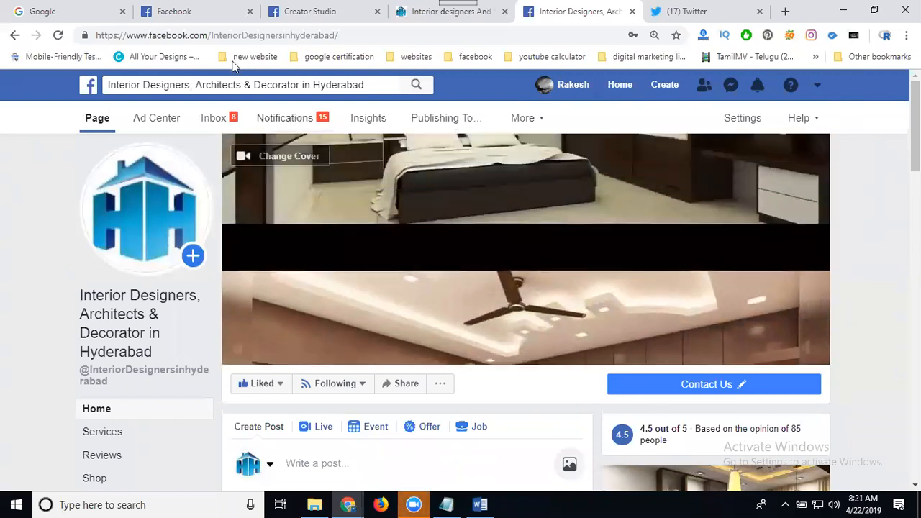
Load facebook.com/twitter, the page that links the profile and Pages to Twitter.
click(210, 16)
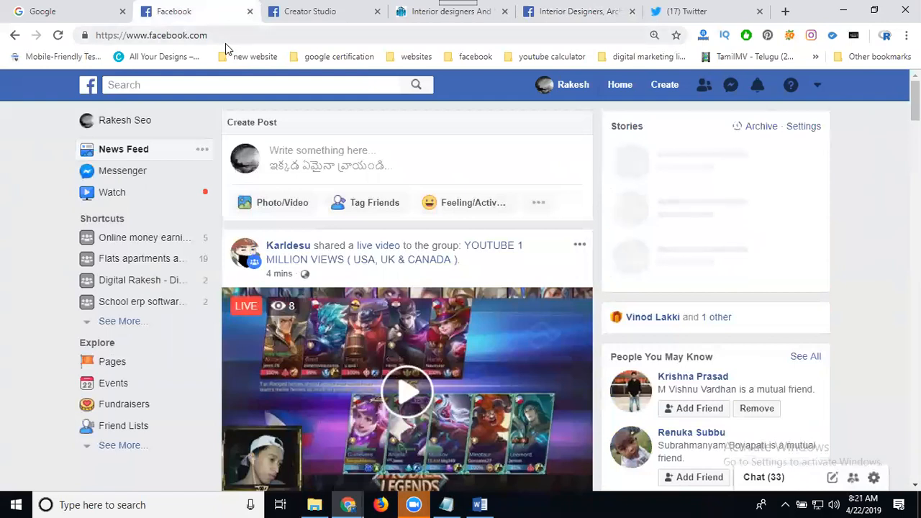
click(227, 37)
click(228, 37)
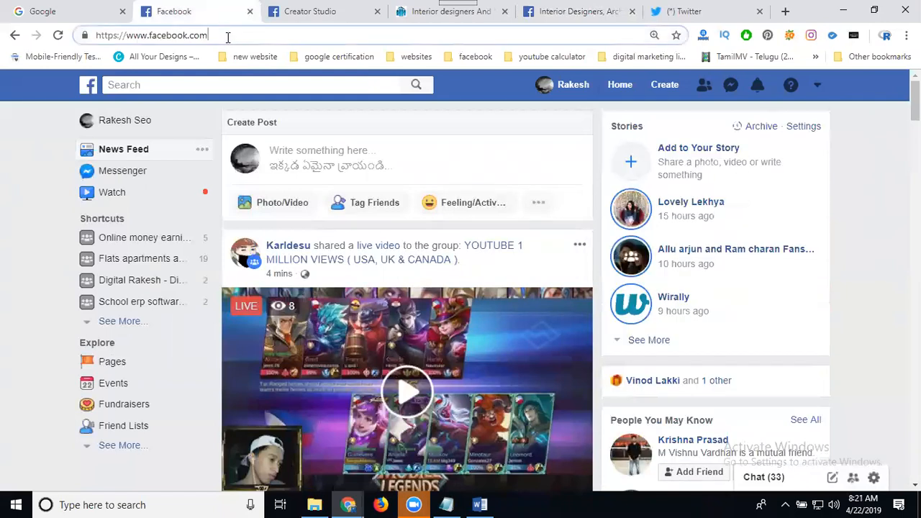
text(/twitter)
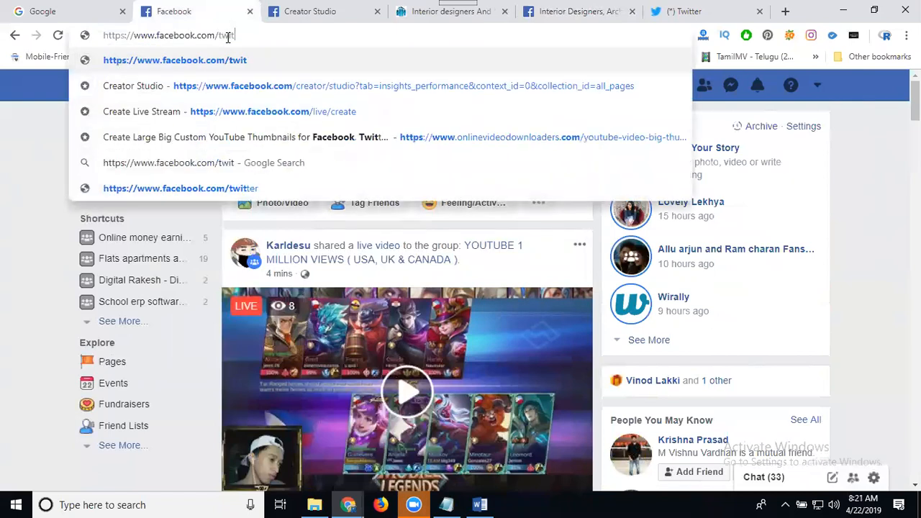
key(Return)
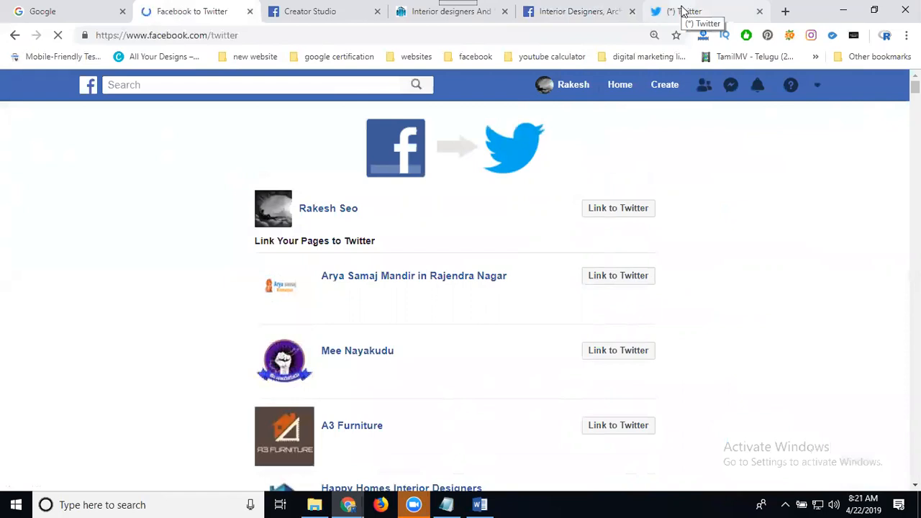
Glance at the Twitter feed, then scroll the linking list to confirm the Hyderabad Pages are linked.
click(683, 13)
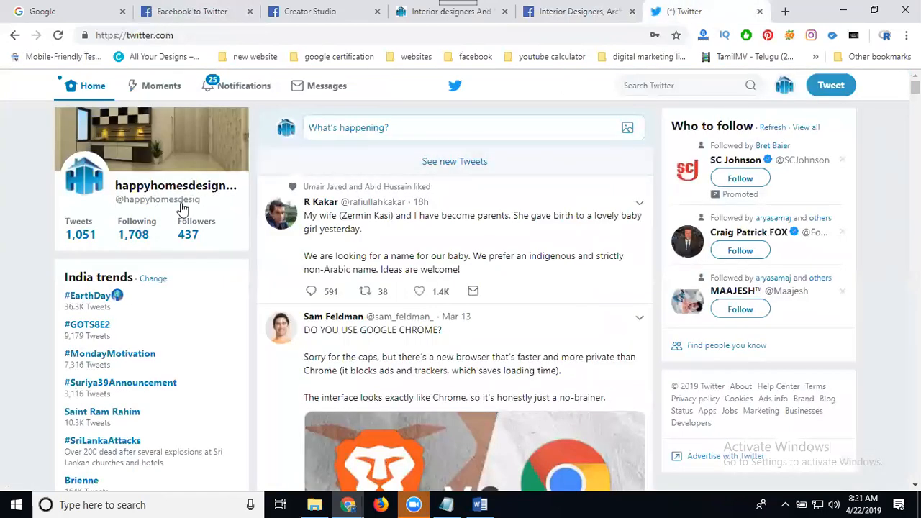
click(188, 12)
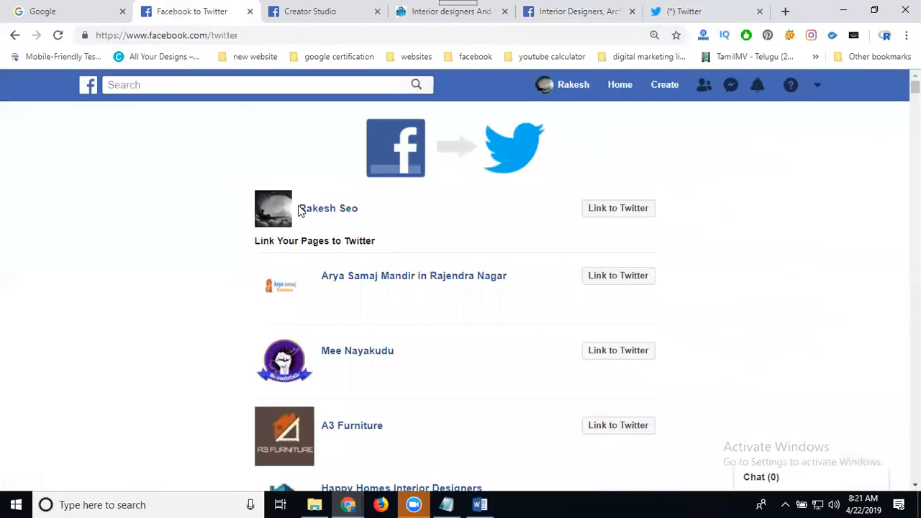
scroll(223, 273, down, 9)
scroll(223, 276, down, 12)
scroll(223, 279, down, 15)
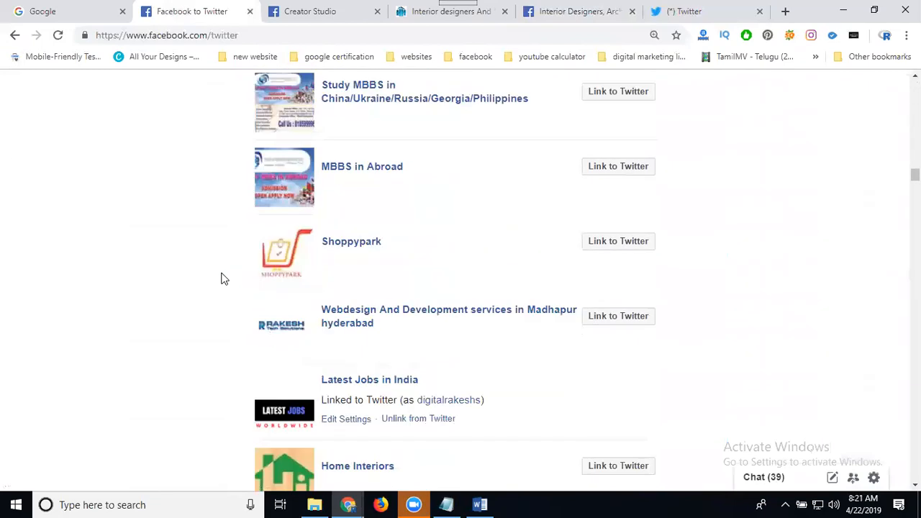
scroll(223, 280, down, 10)
scroll(227, 285, down, 13)
scroll(226, 285, down, 15)
scroll(226, 284, down, 15)
scroll(226, 285, down, 15)
scroll(227, 285, down, 15)
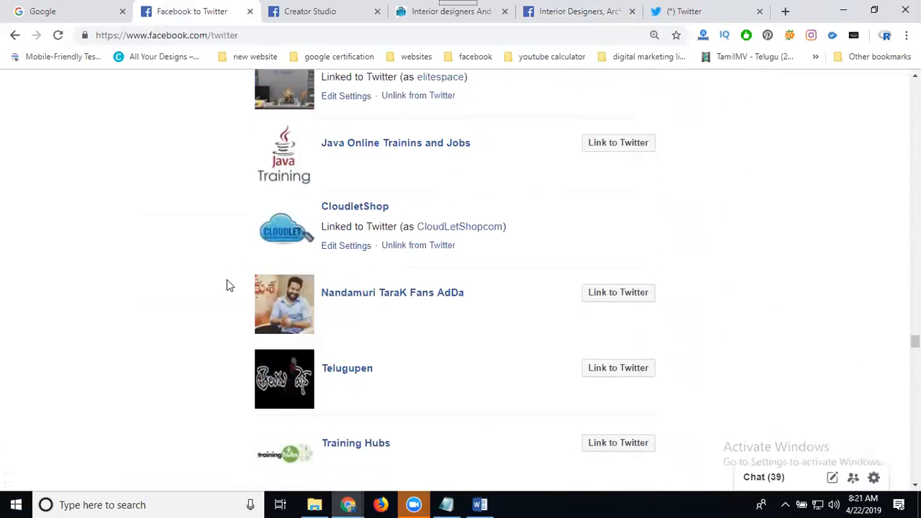
scroll(227, 285, down, 15)
scroll(225, 289, down, 15)
scroll(225, 292, down, 15)
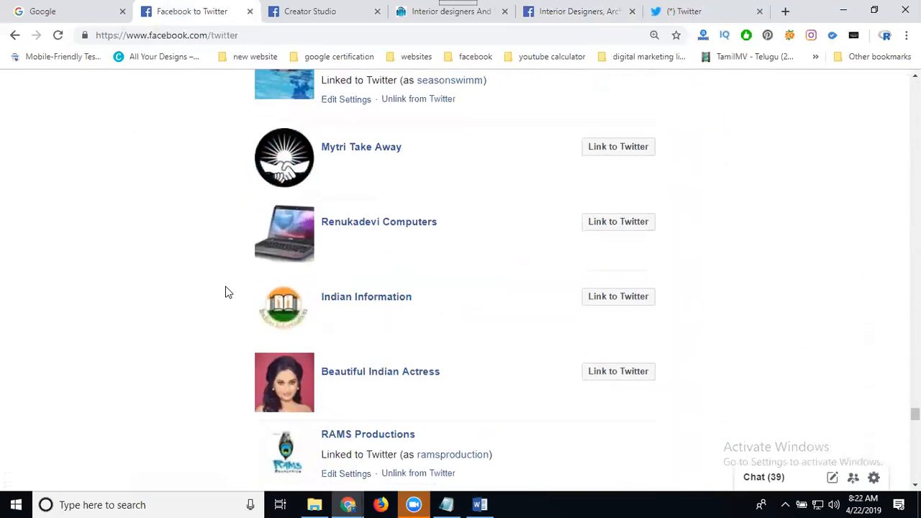
scroll(225, 292, down, 15)
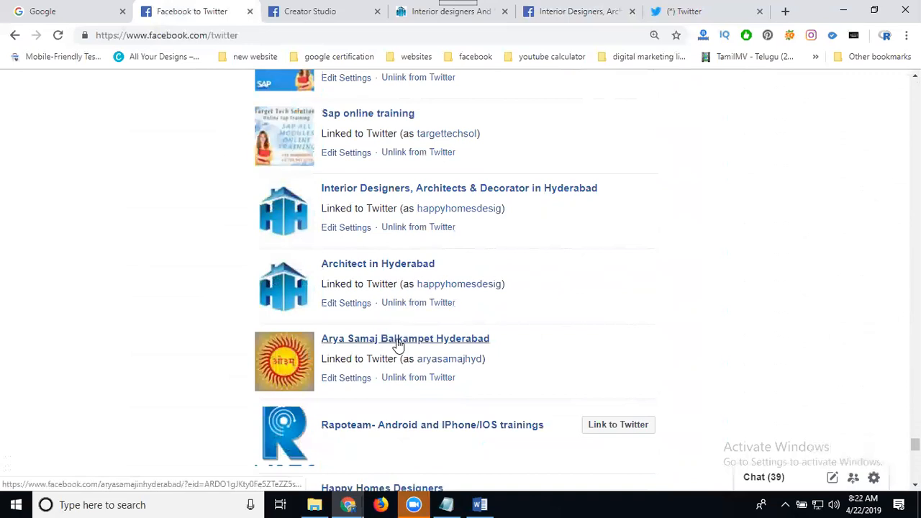
Find 'happy' matches on the linking page, then switch to the Interior Designers Page tab.
mouse_move(398, 344)
key(ctrl+f)
text(happy)
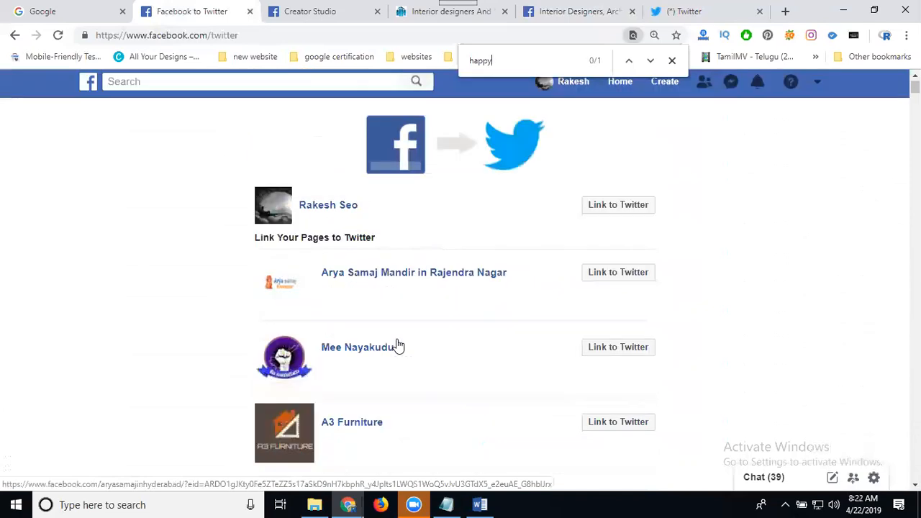
key(Return)
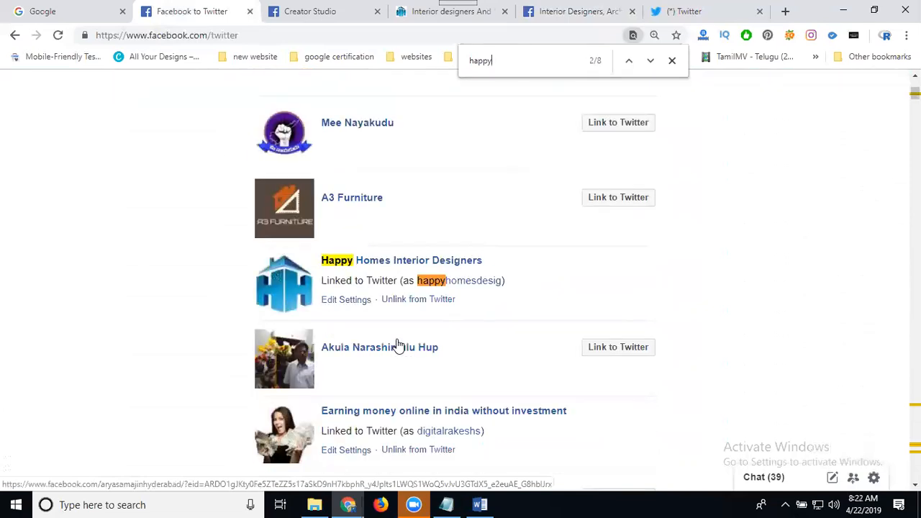
key(Return)
key(Return)
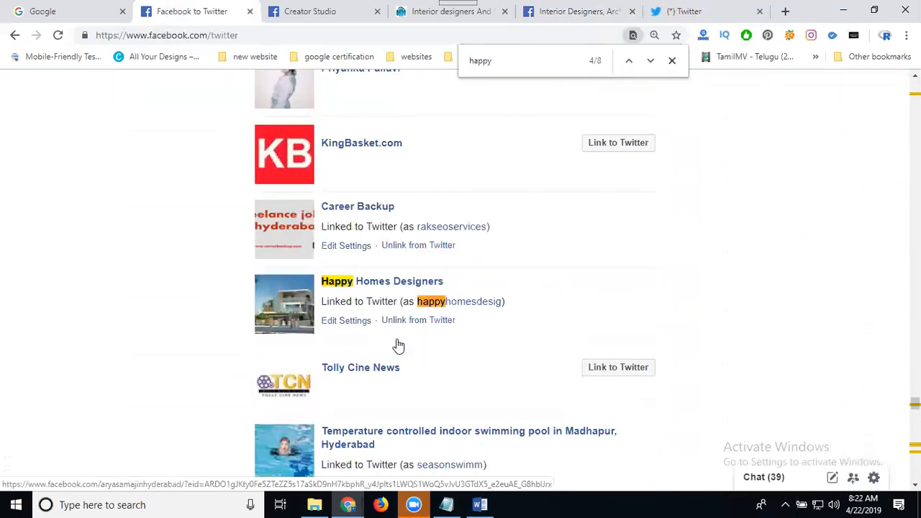
key(Return)
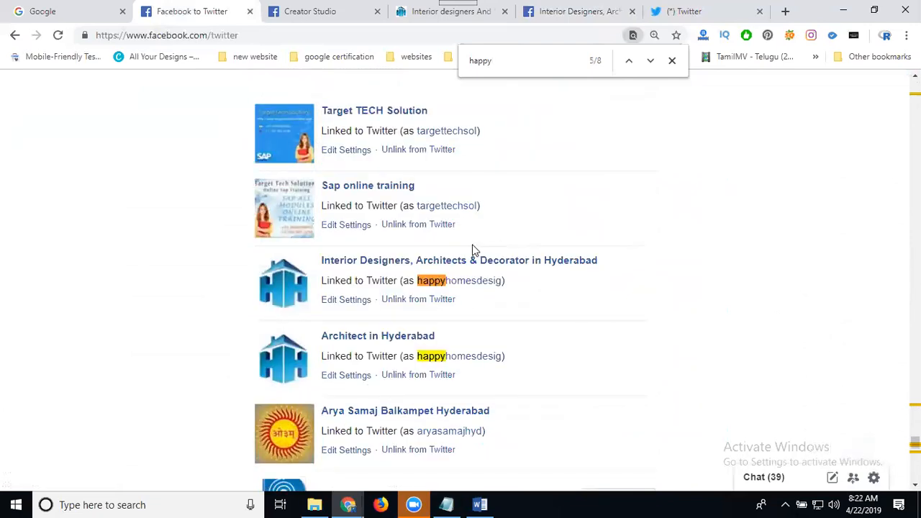
mouse_move(453, 265)
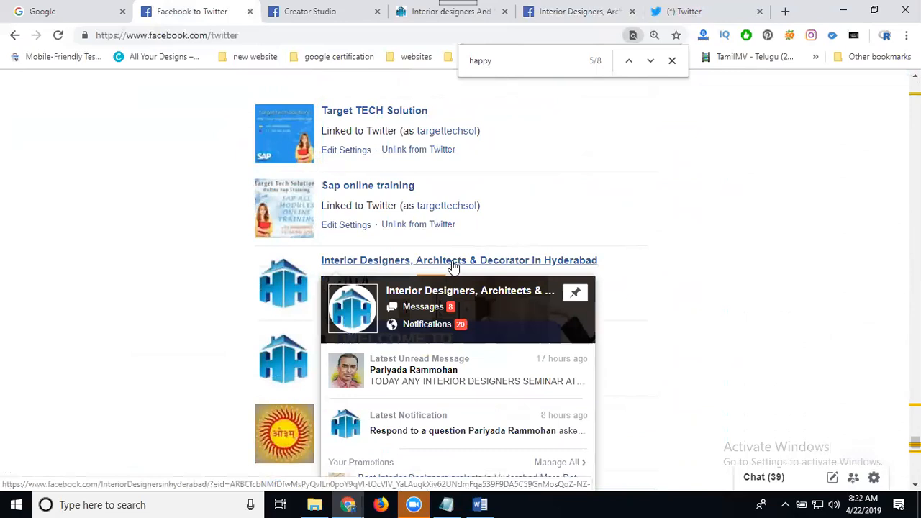
click(554, 12)
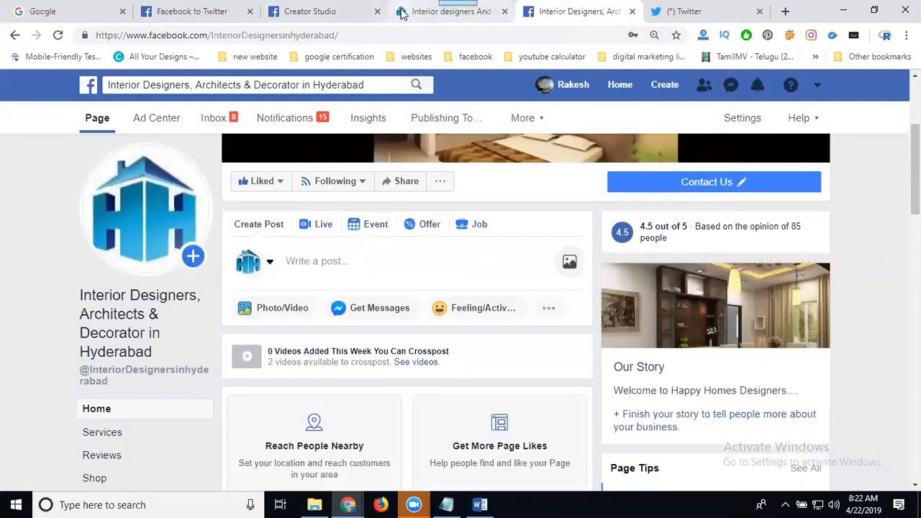
click(432, 12)
click(594, 12)
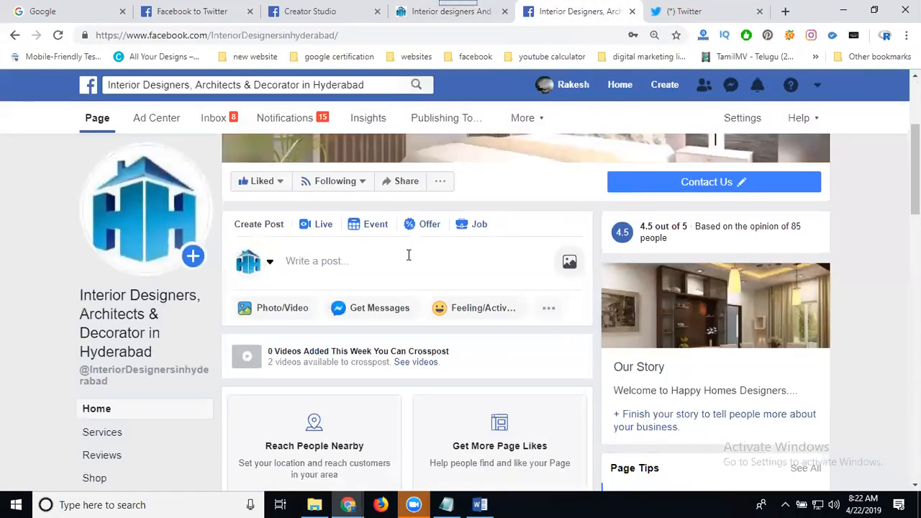
click(408, 254)
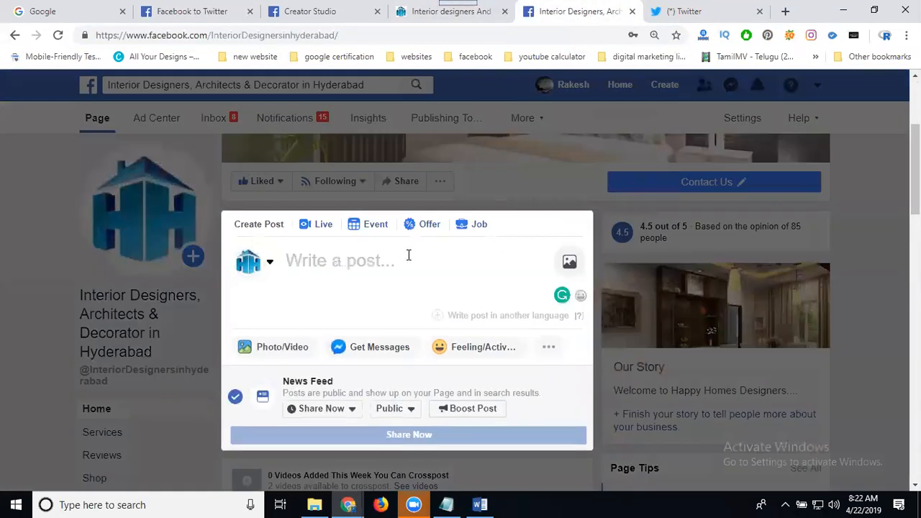
key(Return)
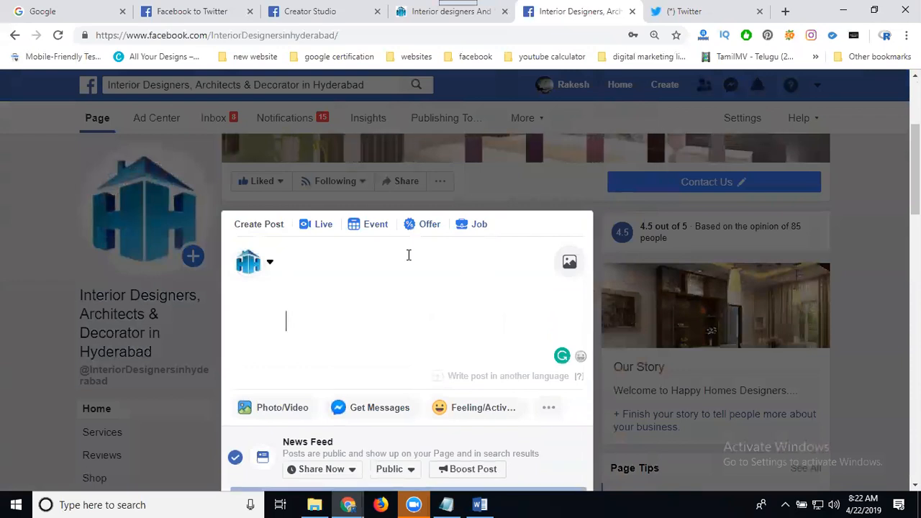
text(https://www.happyhomesdesigners.com/)
click(482, 504)
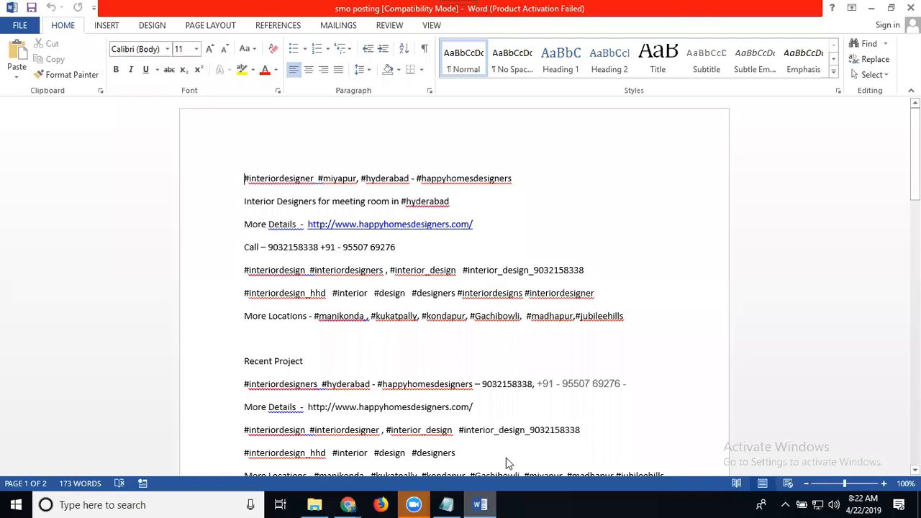
Copy the first seven lines of hashtags and details from the 'smo posting' document.
drag(614, 300, 219, 186)
drag(665, 322, 244, 178)
key(ctrl+c)
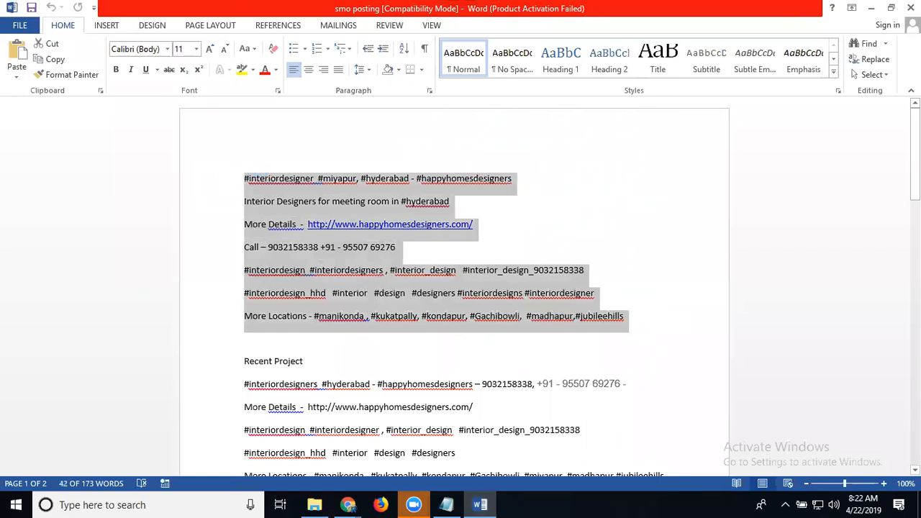
click(870, 11)
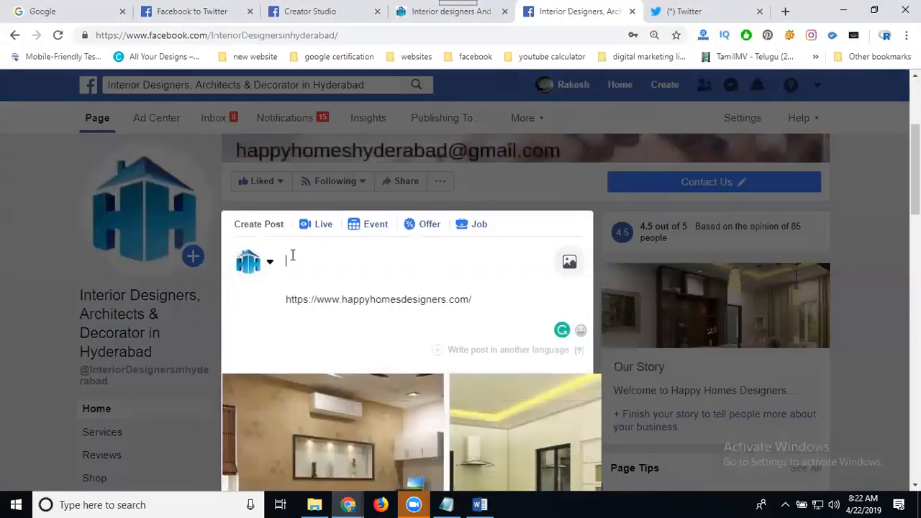
Paste the hashtags and details into the post and delete the leftover link line.
key(ctrl+v)
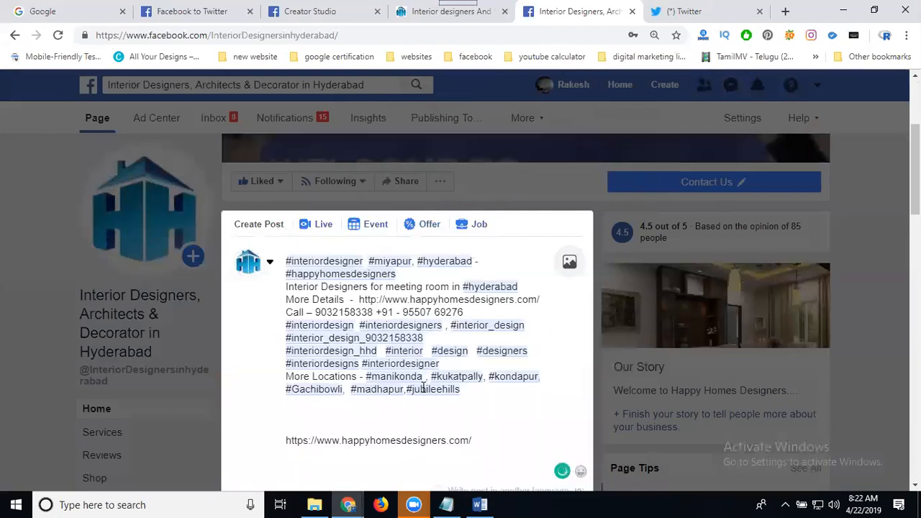
triple_click(392, 442)
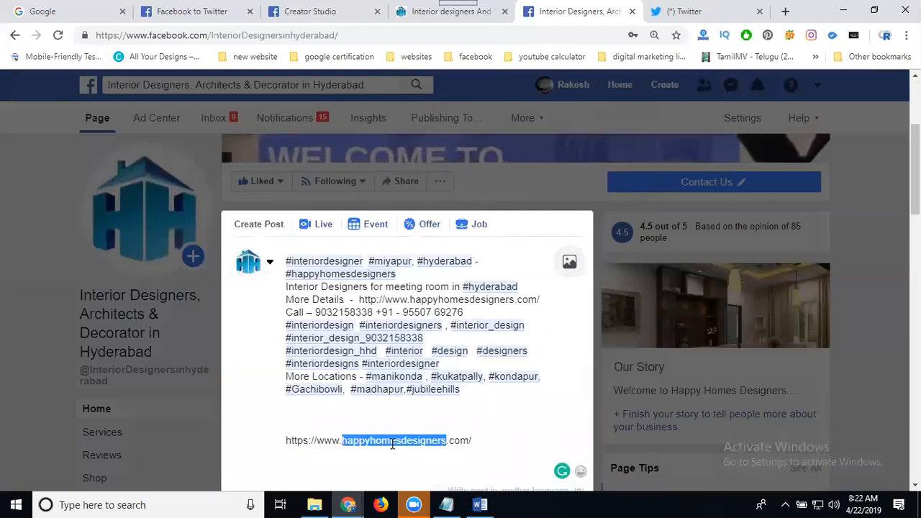
key(BackSpace)
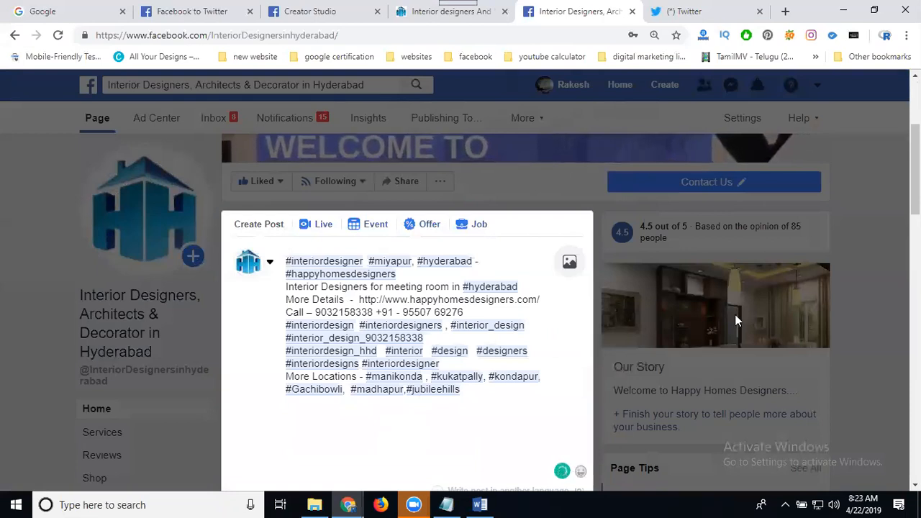
Remove the kitchen, dining-room, white-room and TV-unit preview images, then share to News Feed.
scroll(676, 304, down, 5)
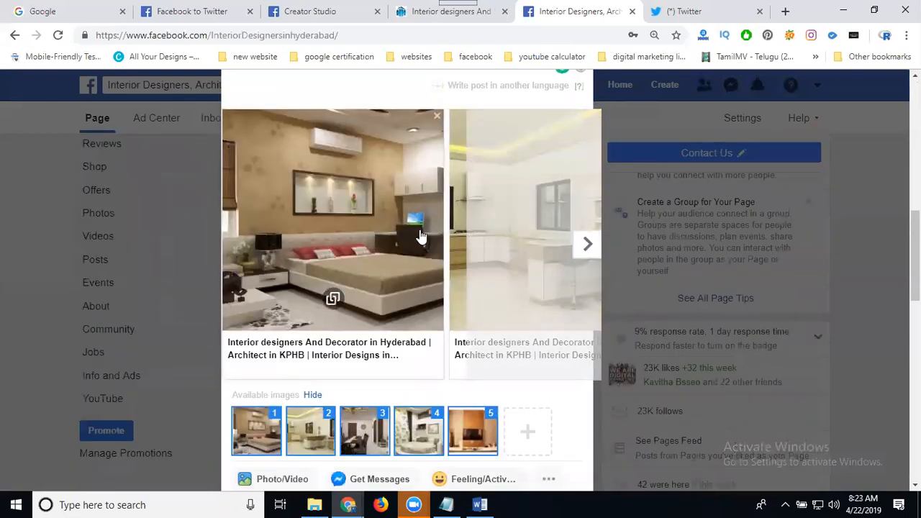
scroll(421, 237, down, 2)
click(317, 297)
click(346, 299)
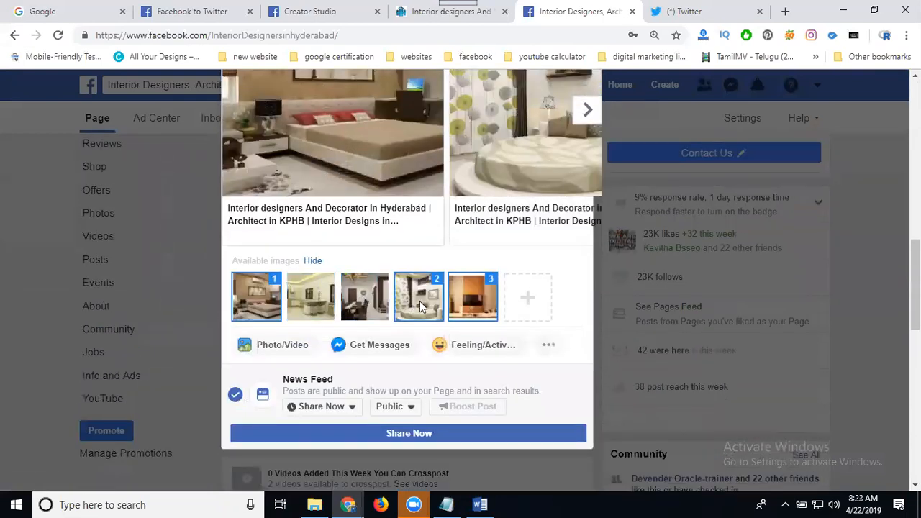
click(411, 301)
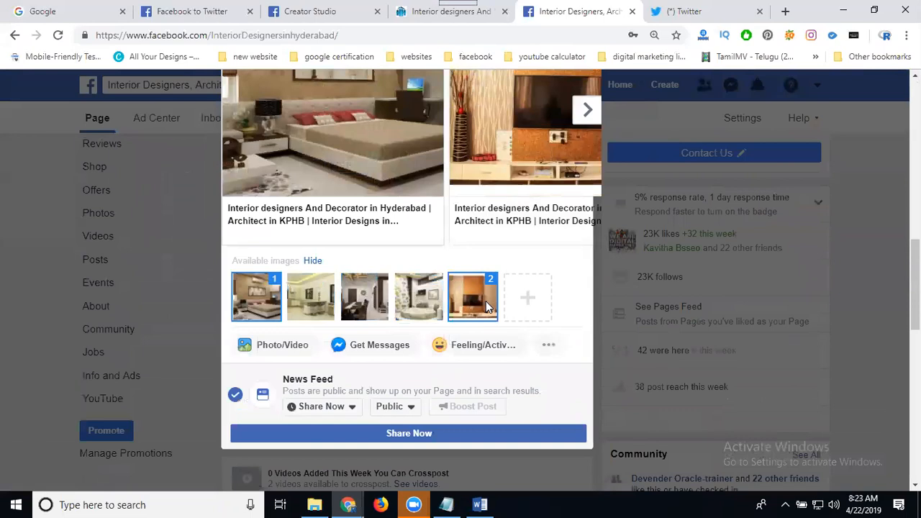
click(486, 301)
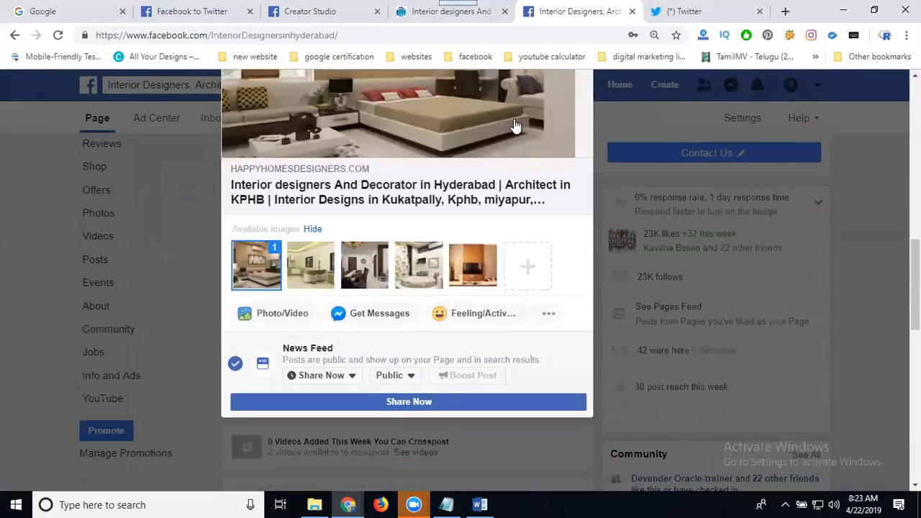
click(387, 403)
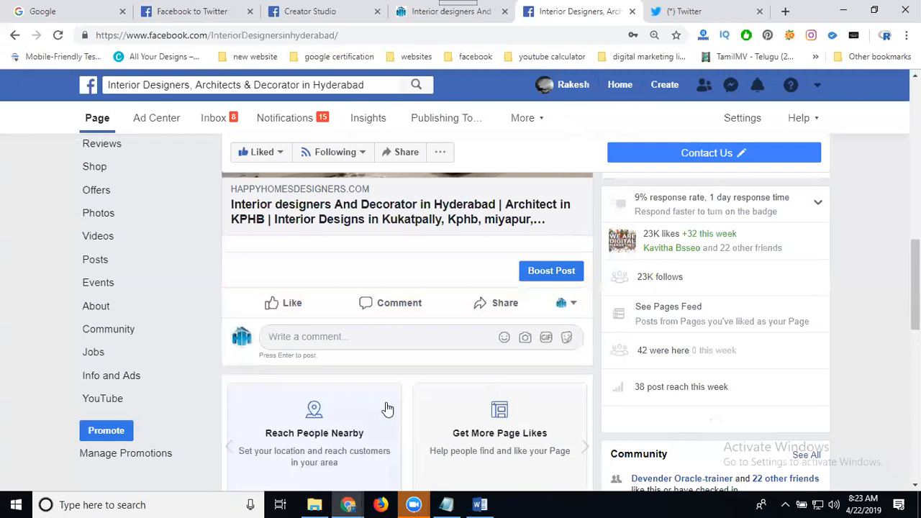
Check the new tweet on the happyhomesdesigners Twitter profile, then open a blank tab.
click(695, 13)
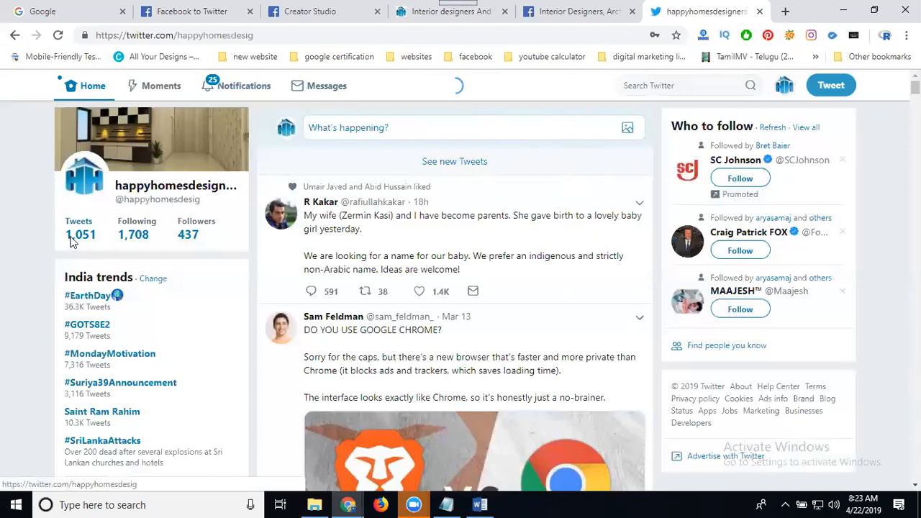
scroll(617, 279, down, 3)
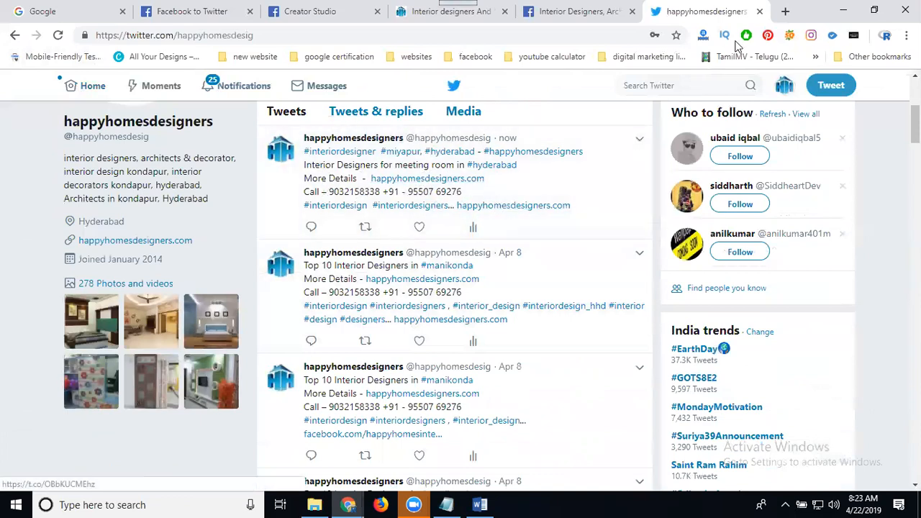
click(786, 12)
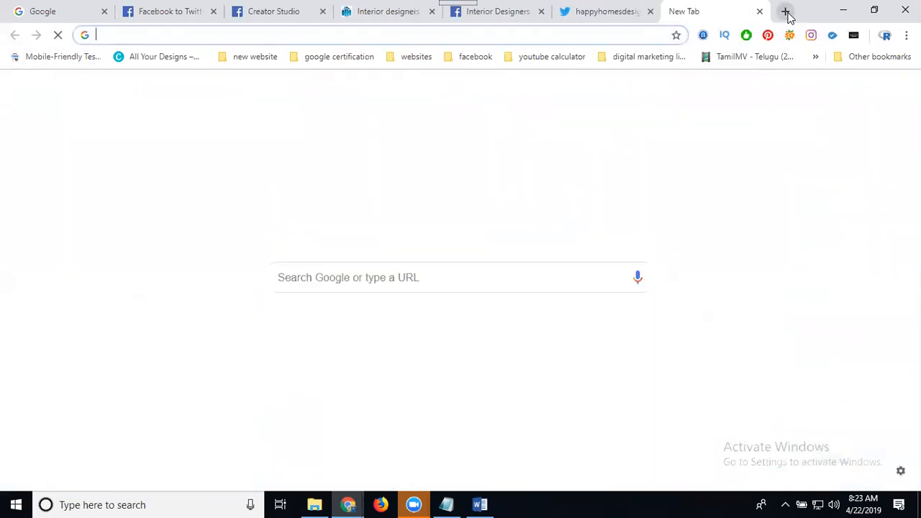
Go to anyimage.io using the 'any' address-bar suggestion.
text(a)
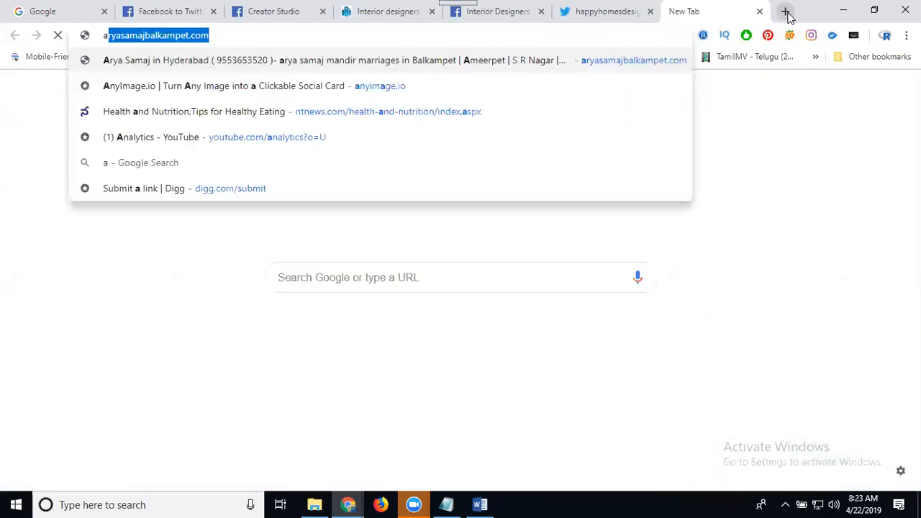
text(ny)
key(Return)
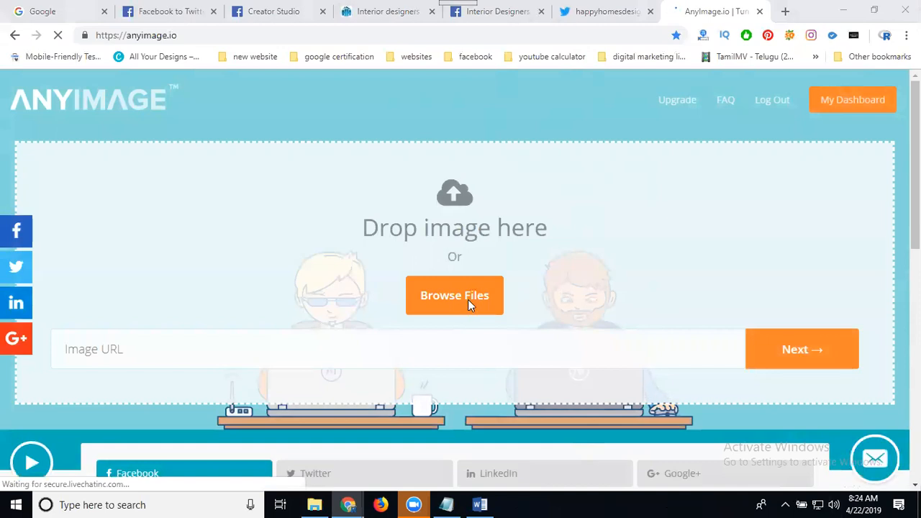
Upload 'WhatsApp Image 2017-12-12 at 11.40.15 PM' from the interior design folder.
click(468, 305)
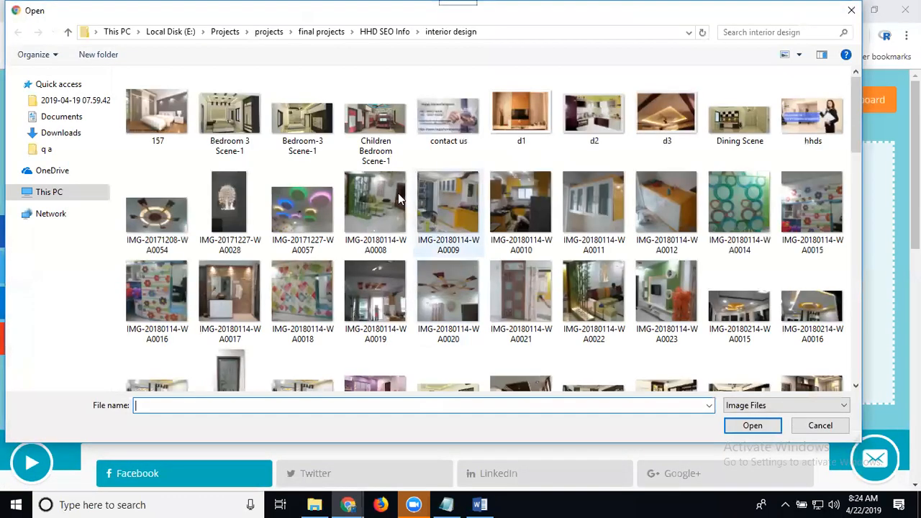
scroll(395, 260, down, 8)
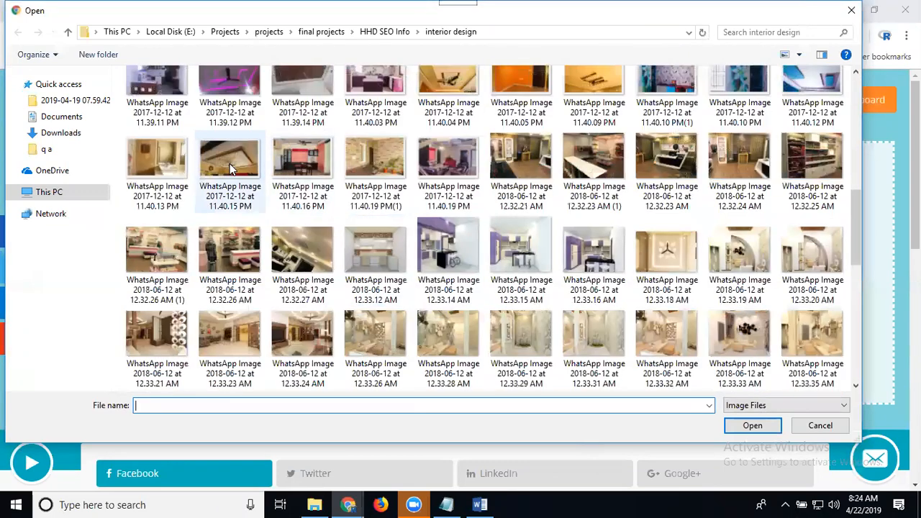
click(229, 163)
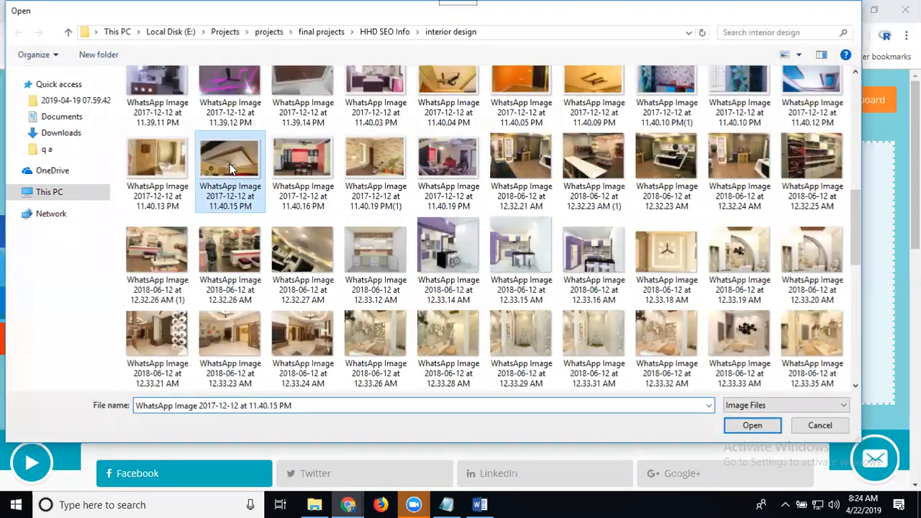
double_click(230, 165)
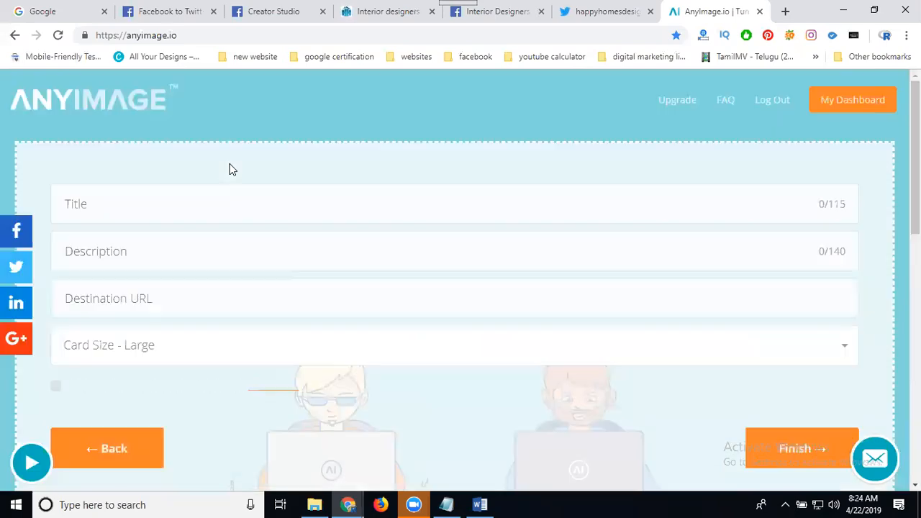
Title the card 'Interior Designers And Decorator in Manikonda'; repeat it plus the business phone number in the description.
click(274, 210)
text(Interior Designers And Decorator in )
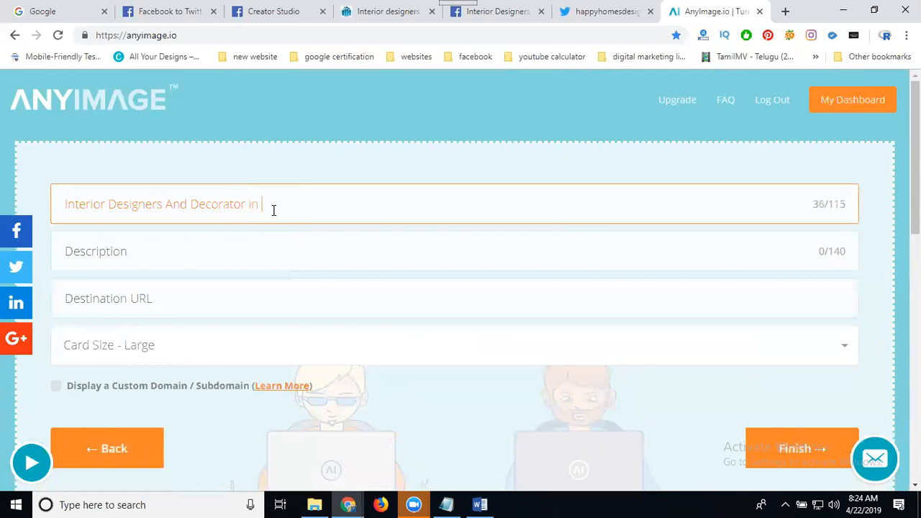
text(Manikonda)
key(ctrl+a)
key(ctrl+c)
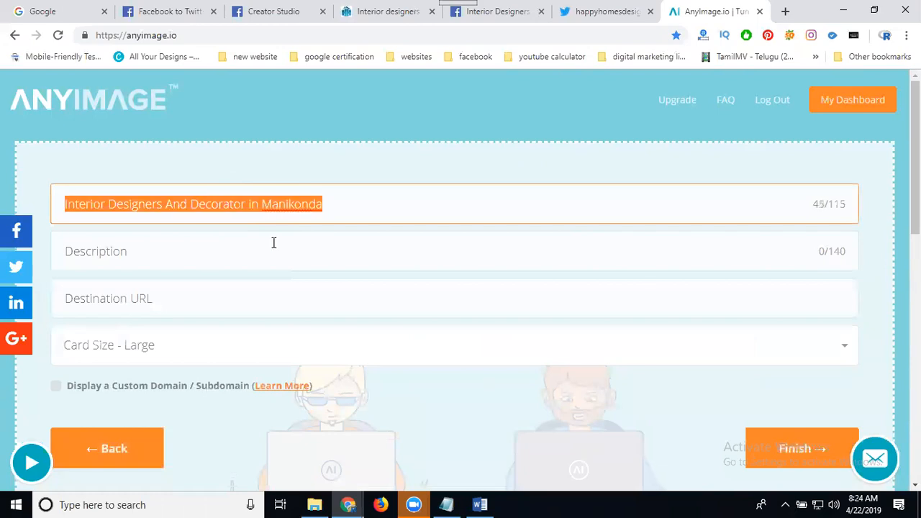
click(273, 242)
key(ctrl+v)
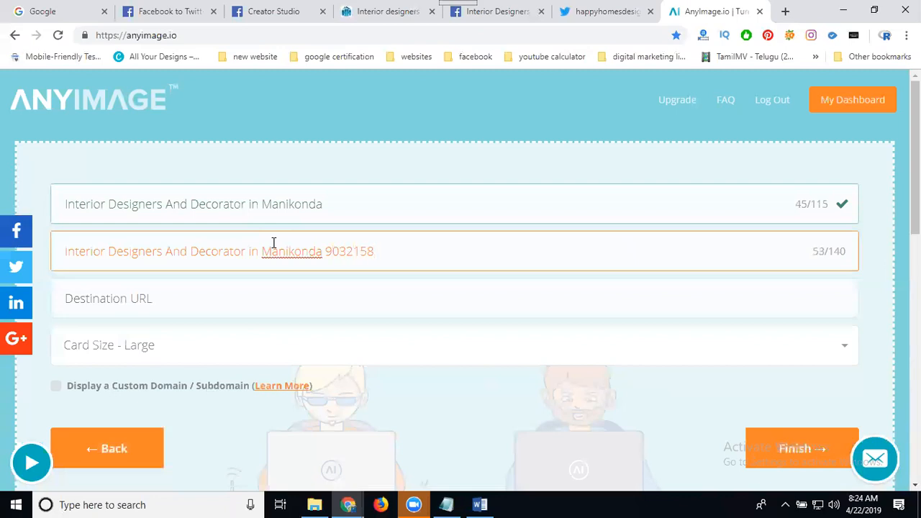
Open the Interior Designing page (interior-designing.php) on happyhomesdesigners.com and select its address.
click(358, 10)
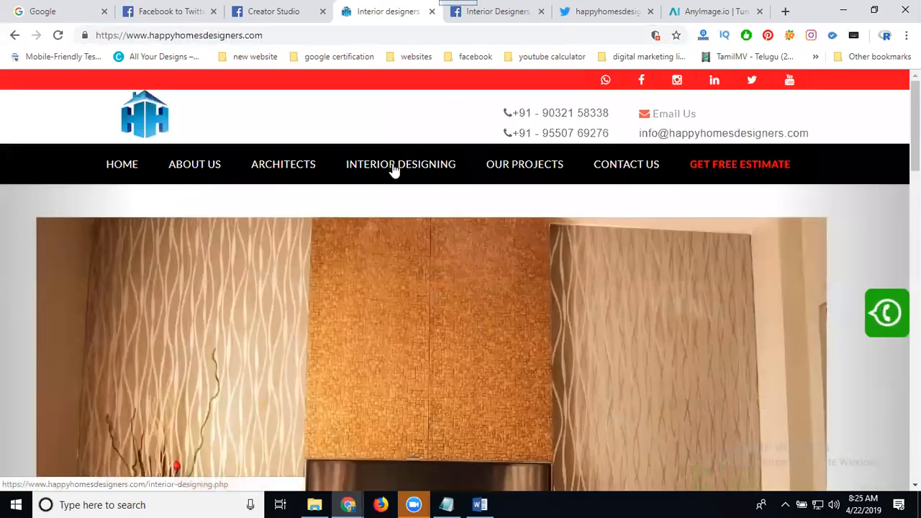
click(392, 167)
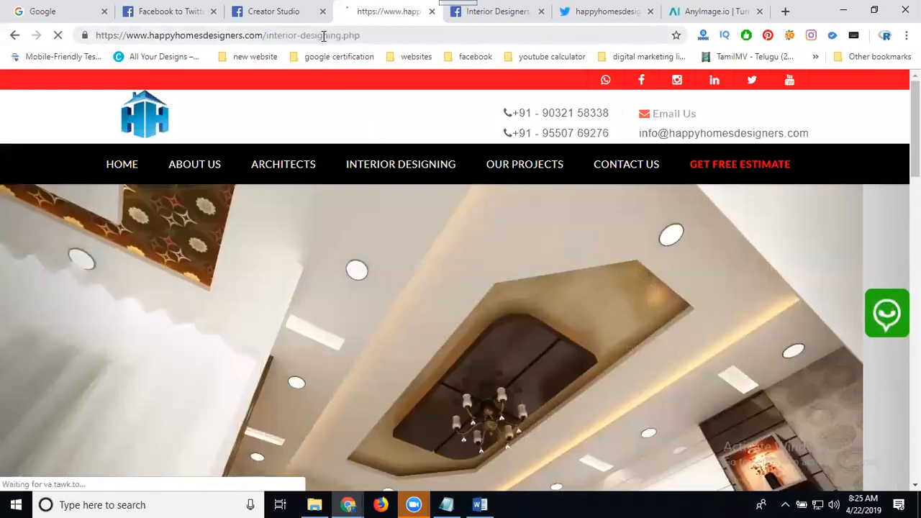
click(323, 38)
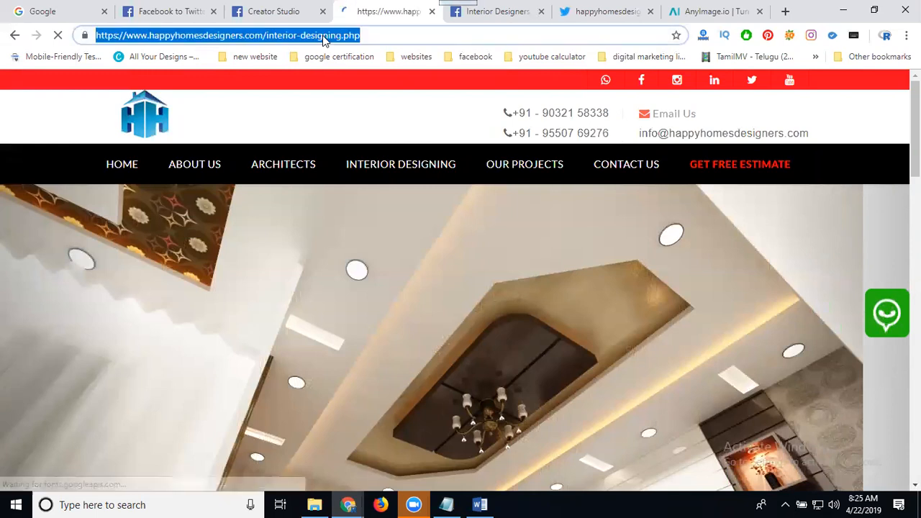
Paste the Interior Designing page address into the AnyImage card's Destination URL.
key(ctrl+c)
click(712, 11)
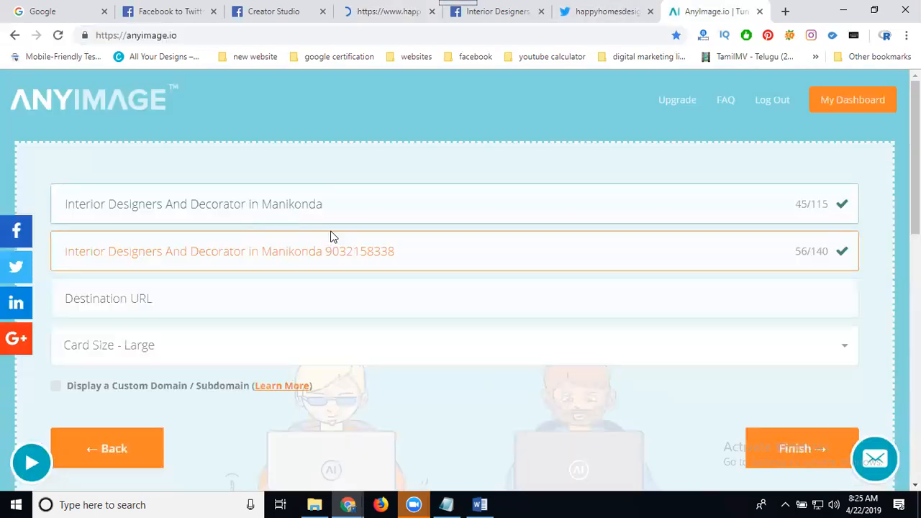
click(285, 302)
key(ctrl+v)
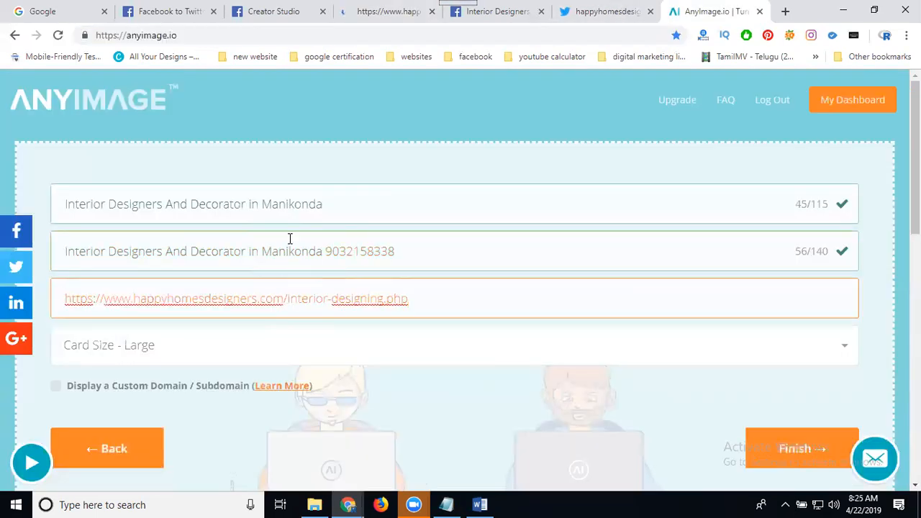
scroll(290, 239, down, 5)
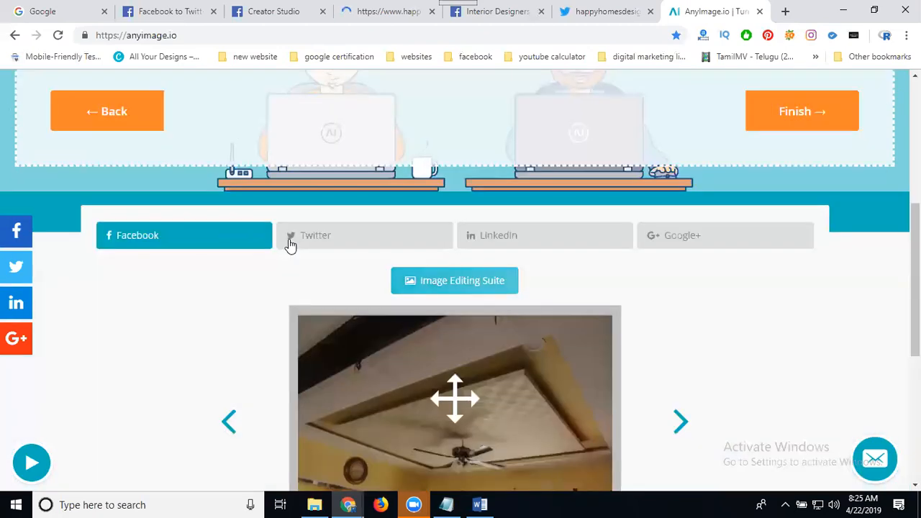
scroll(288, 245, down, 2)
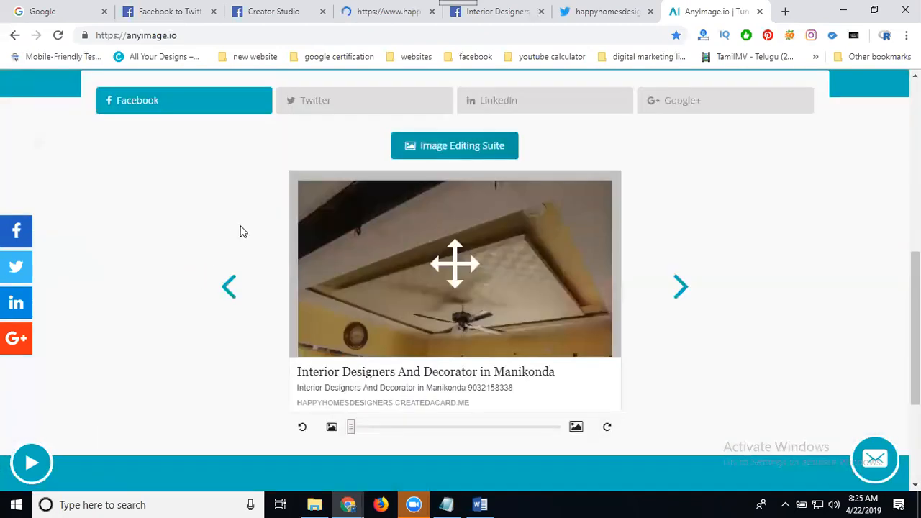
Preview the card for Twitter and Google+, finish it, and select its createdacard.me share link.
click(322, 101)
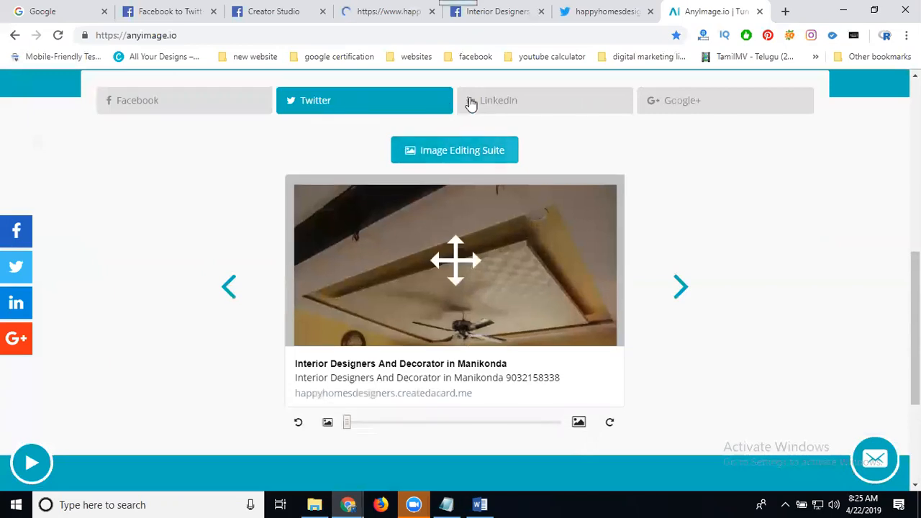
click(690, 103)
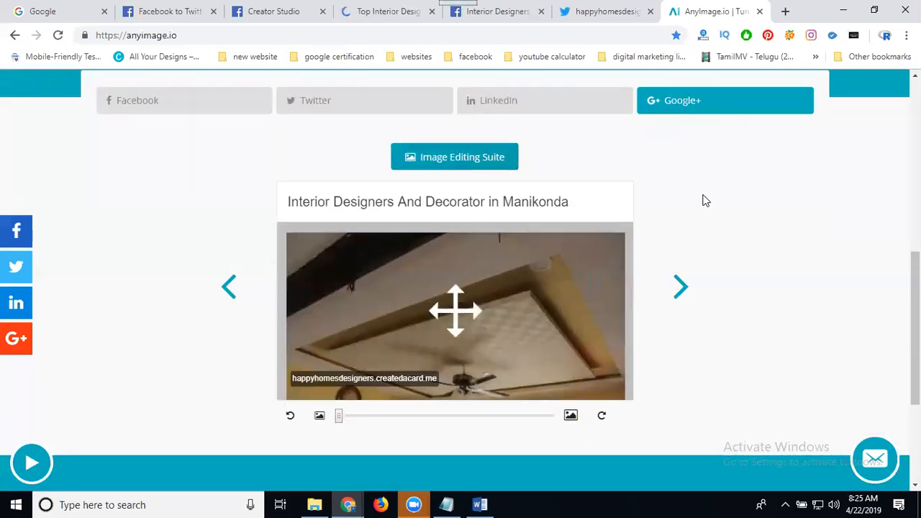
scroll(706, 201, up, 4)
click(788, 247)
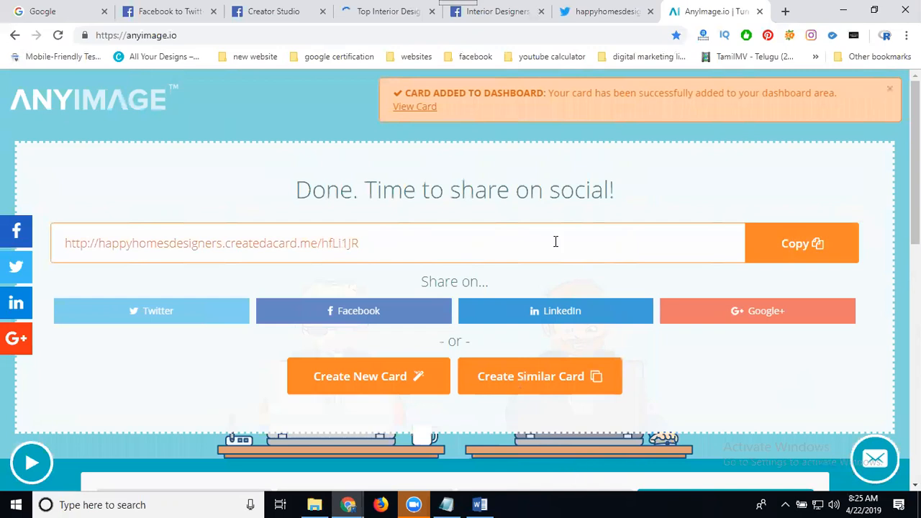
click(65, 242)
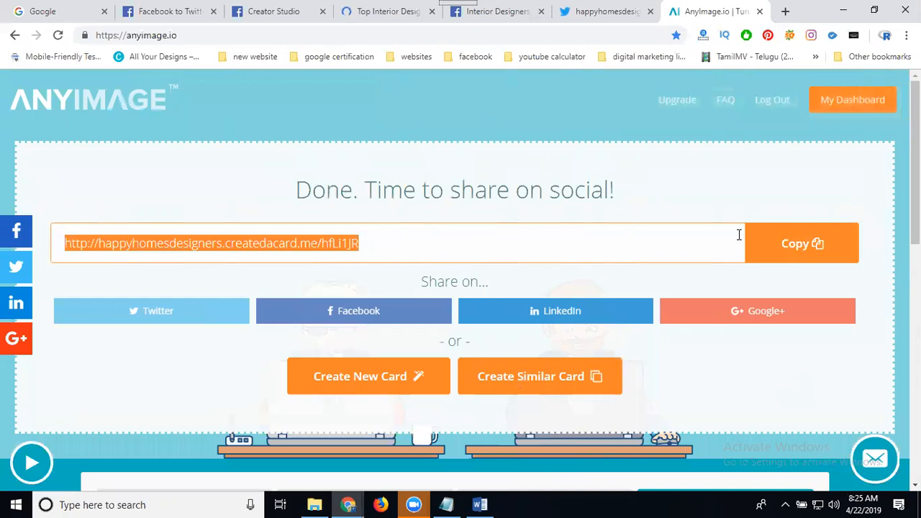
click(491, 13)
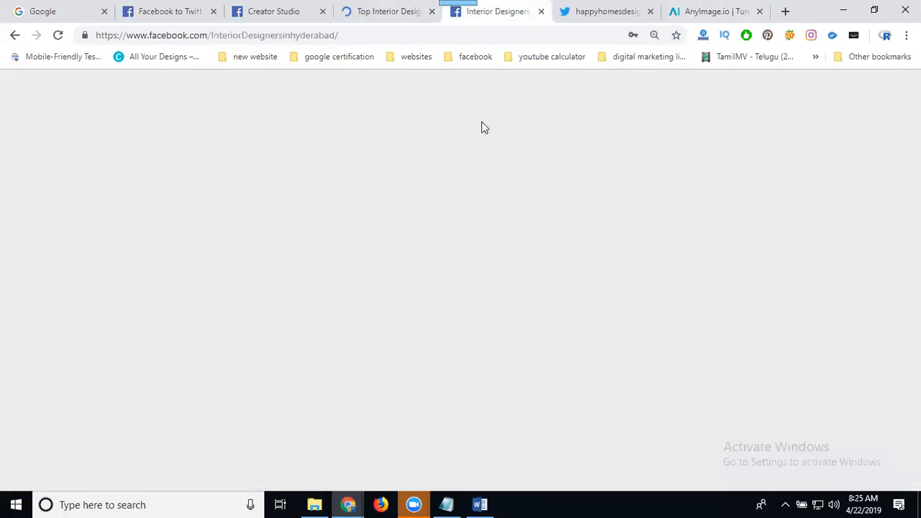
Paste the createdacard.me short link into a new page post.
scroll(393, 294, up, 9)
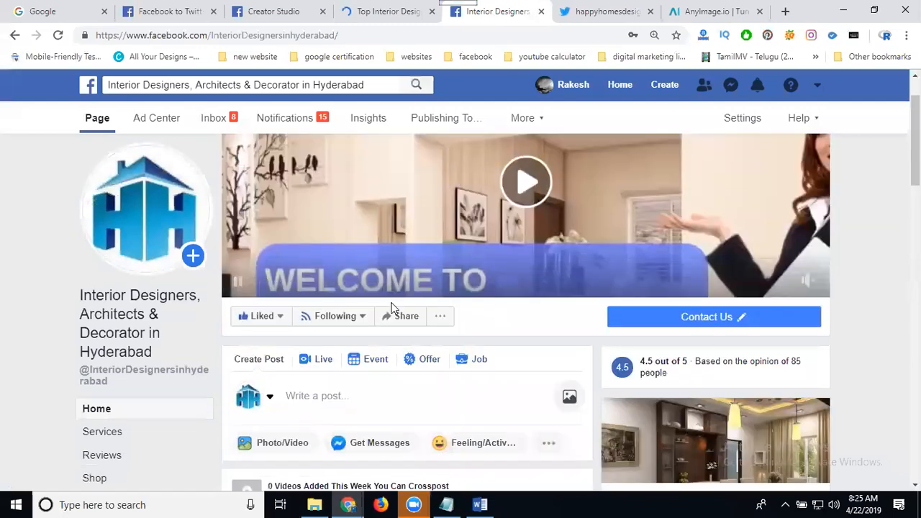
scroll(385, 321, down, 2)
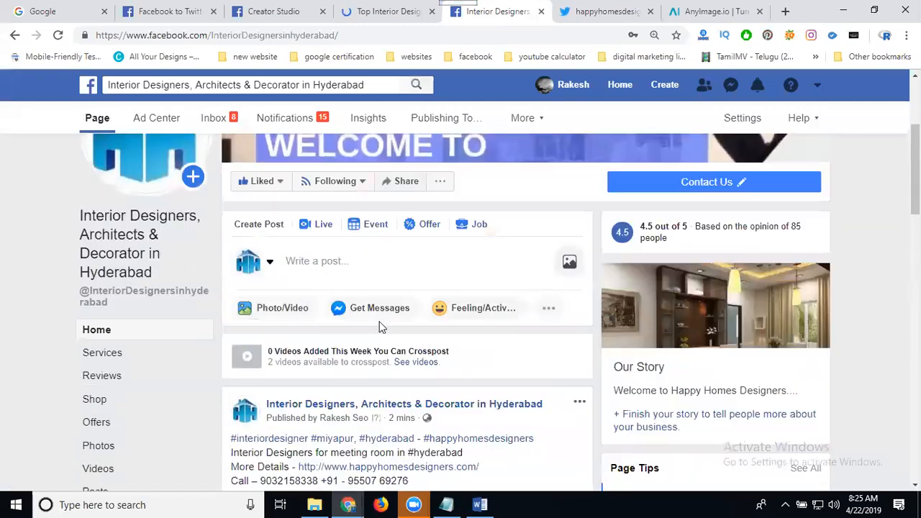
click(384, 259)
key(ctrl+v)
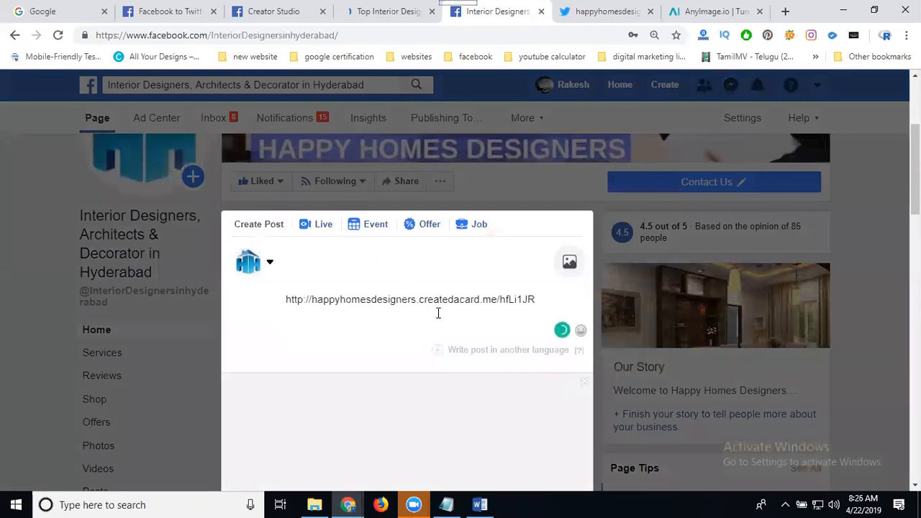
Delete the link text from the post, keeping only the Manikonda card preview.
scroll(441, 324, down, 4)
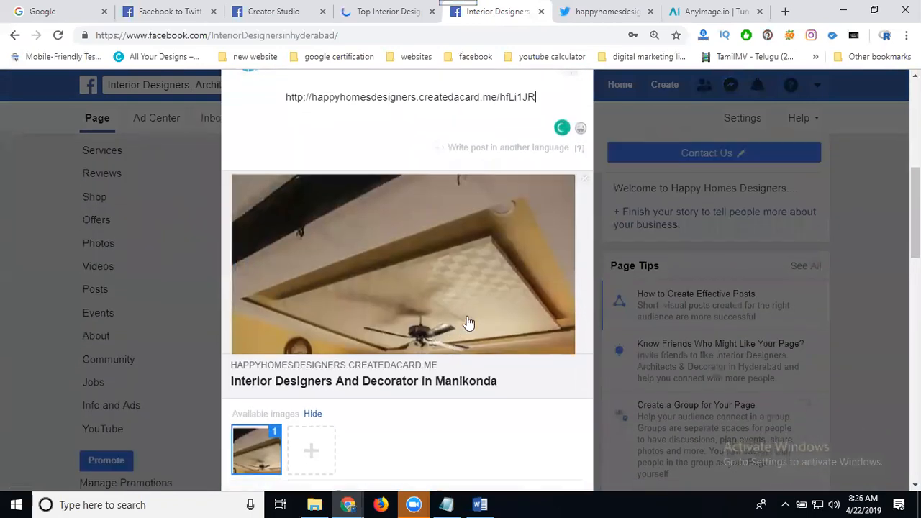
scroll(405, 232, up, 4)
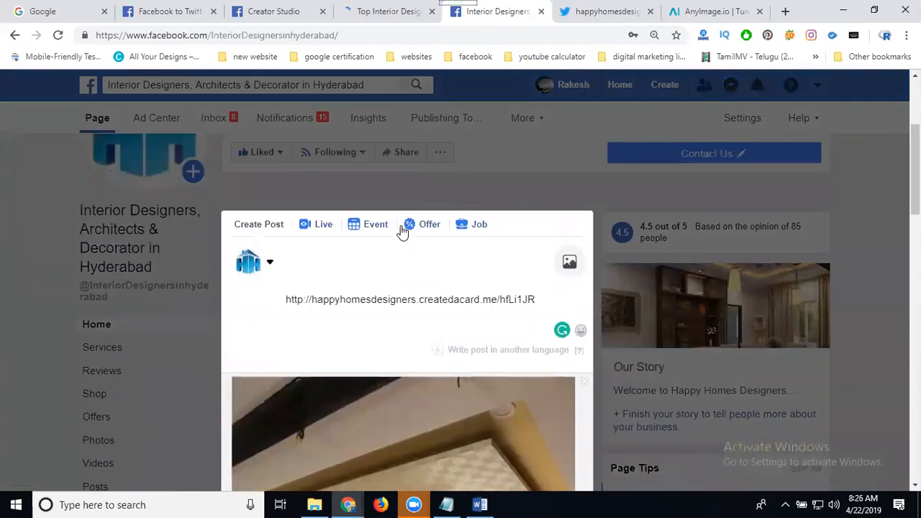
key(ctrl+a)
key(BackSpace)
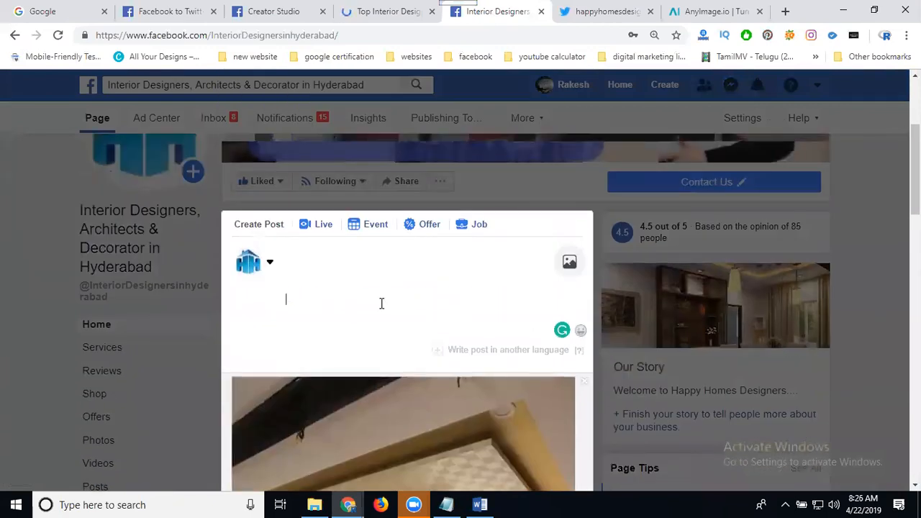
click(476, 504)
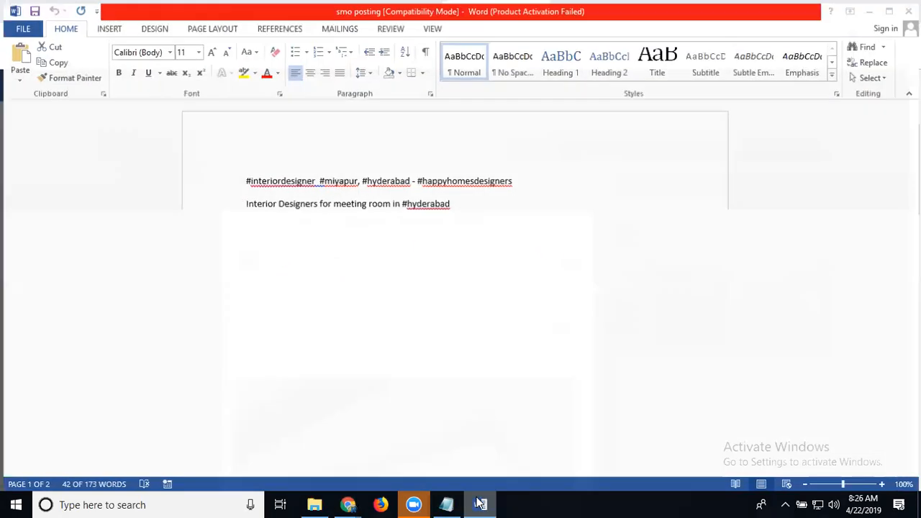
Copy the six-line Recent Project hashtag block from the 'smo posting' Word notes.
triple_click(482, 189)
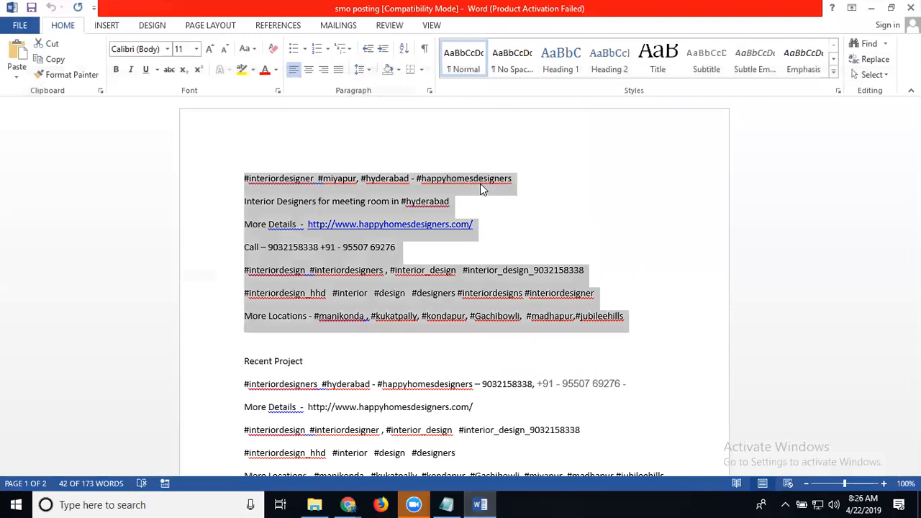
click(533, 226)
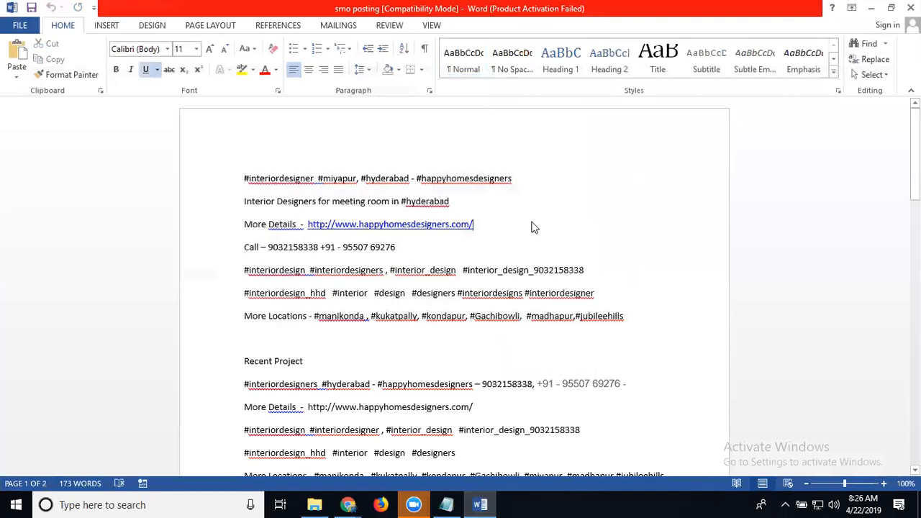
scroll(534, 226, down, 3)
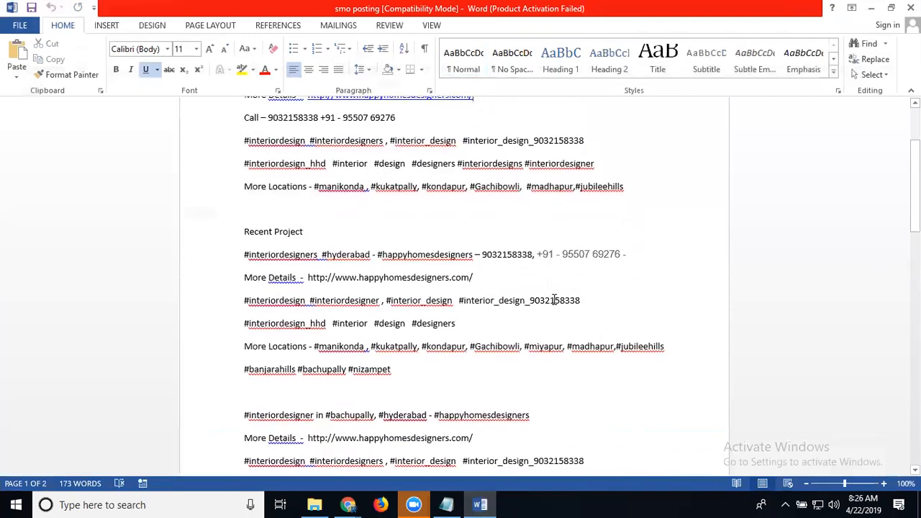
drag(399, 369, 236, 253)
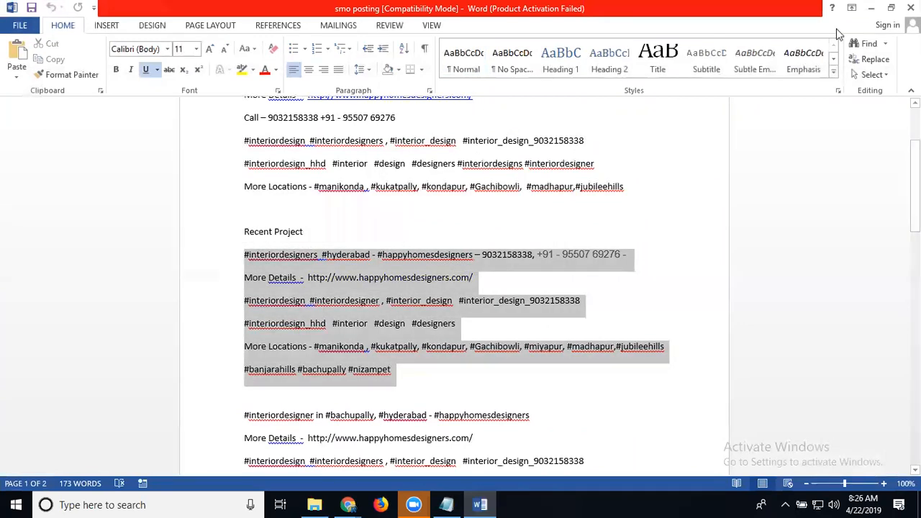
click(871, 9)
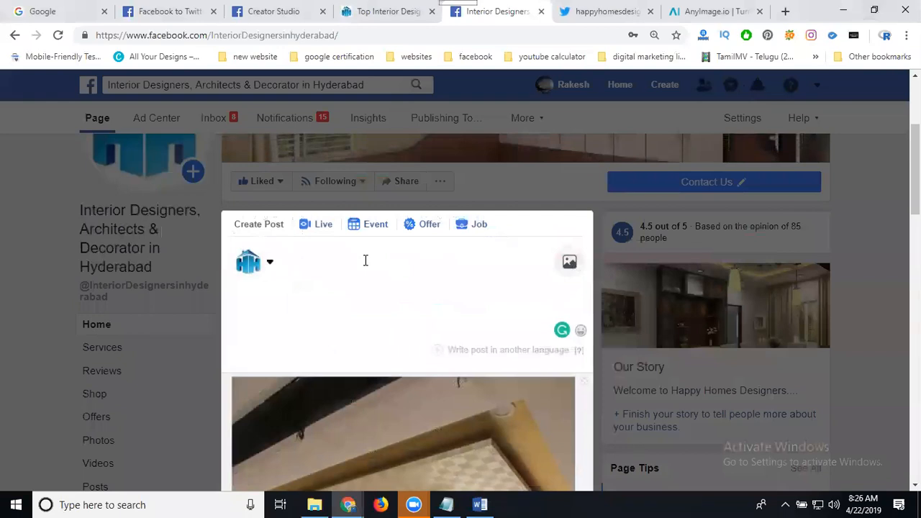
Paste the Recent Project hashtags into the post and delete the phone and website lines.
key(ctrl+v)
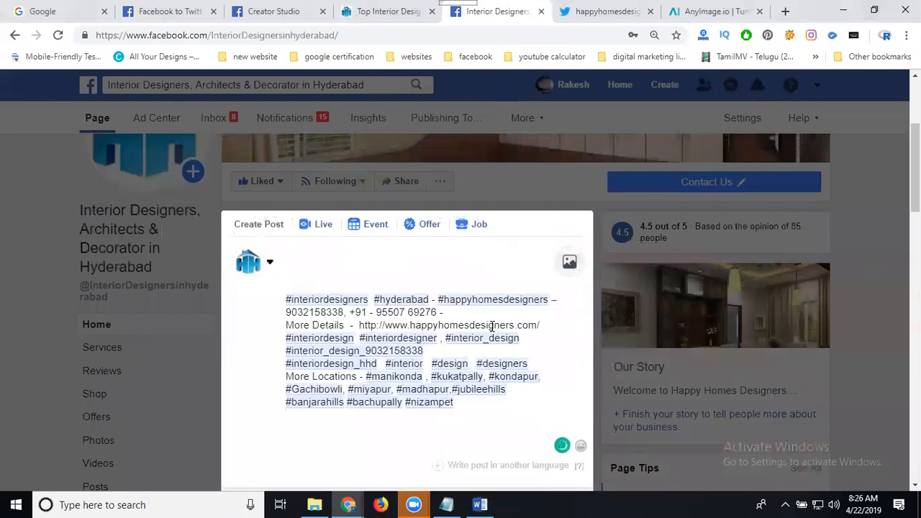
drag(542, 325, 274, 320)
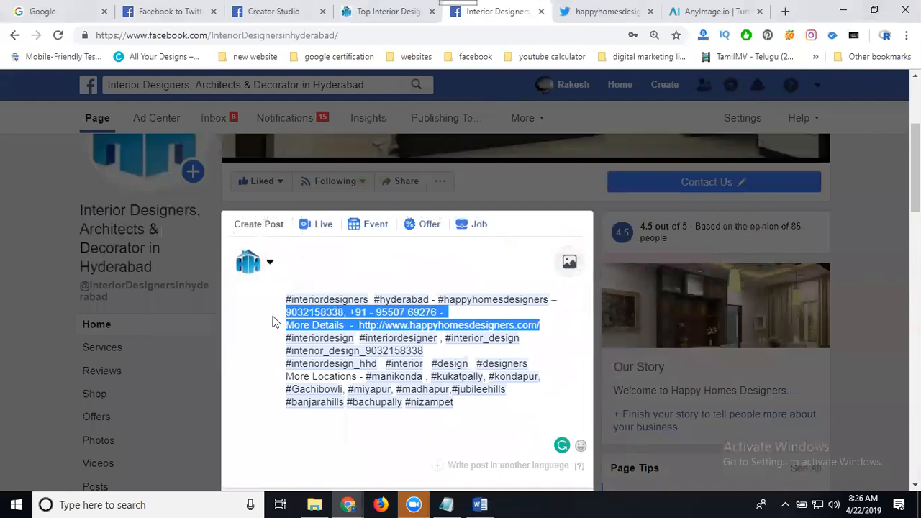
key(BackSpace)
scroll(370, 286, down, 3)
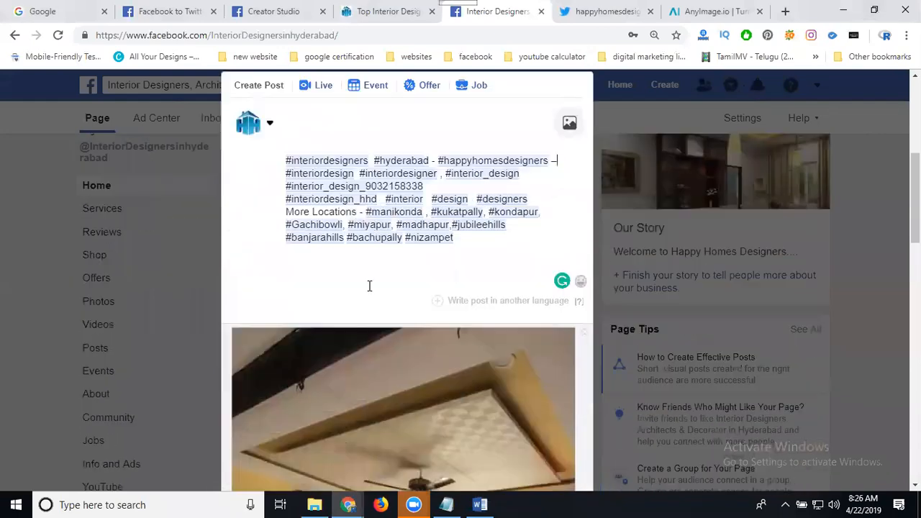
scroll(368, 285, down, 3)
scroll(369, 285, up, 6)
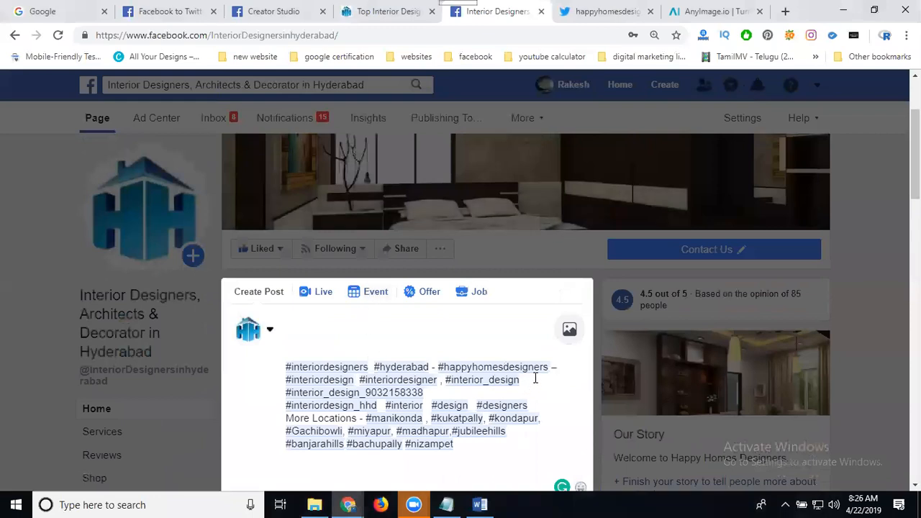
Add blank lines between the hashtag groups and insert #manikonda before #hyderabad.
key(Return)
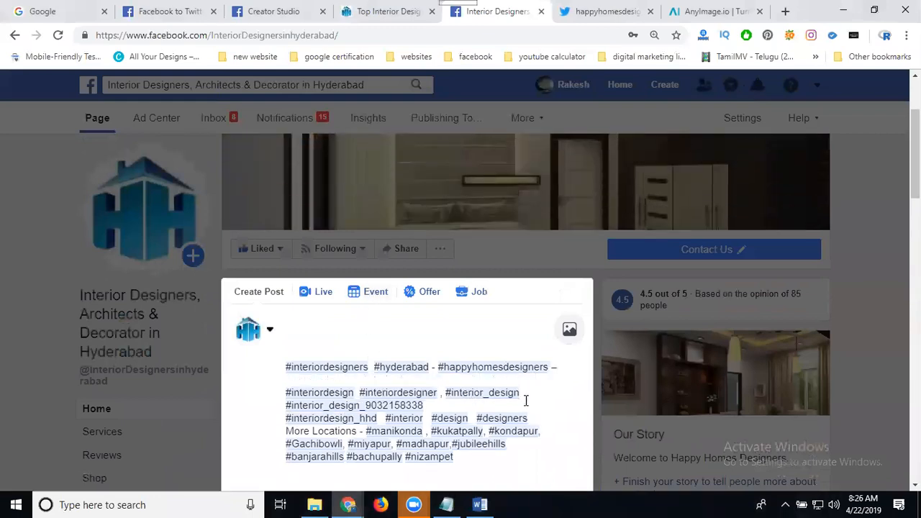
key(Return)
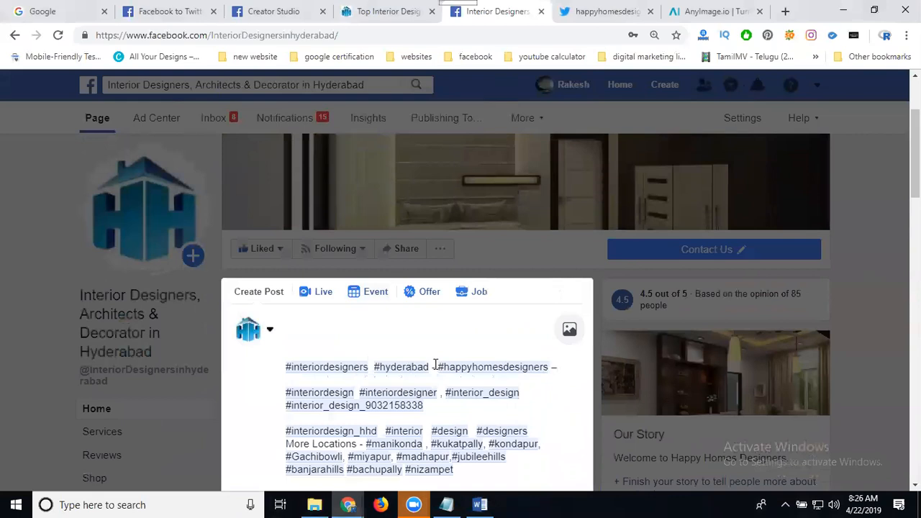
click(372, 366)
text(#manikonda)
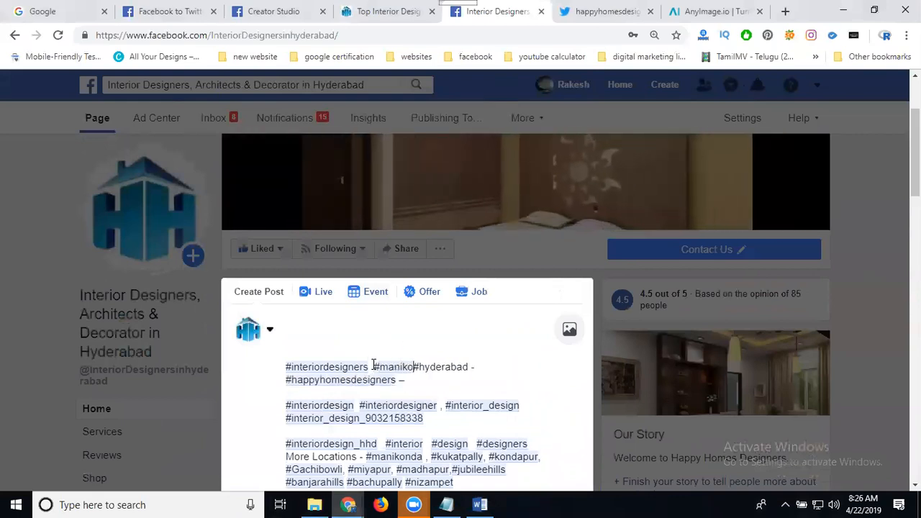
scroll(428, 336, down, 5)
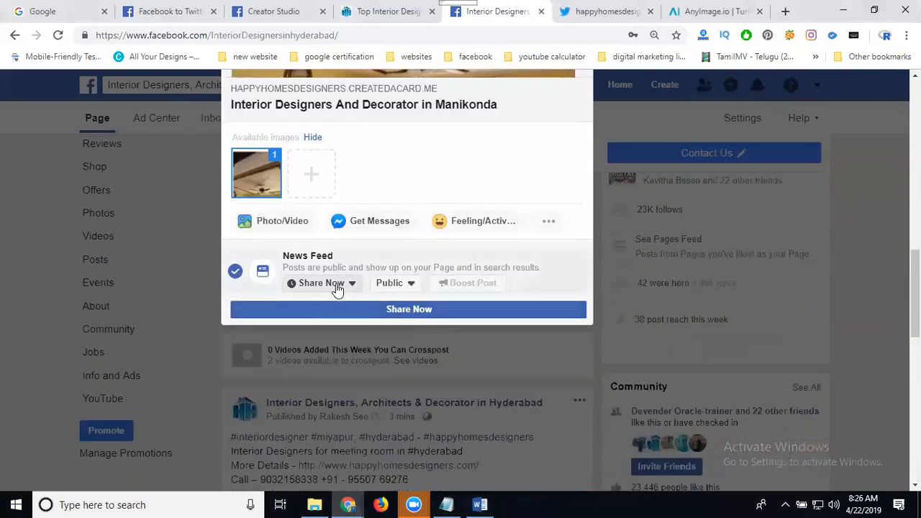
Schedule the post for 4/22/2019 and dismiss the 'Oops, something went wrong' error.
click(336, 287)
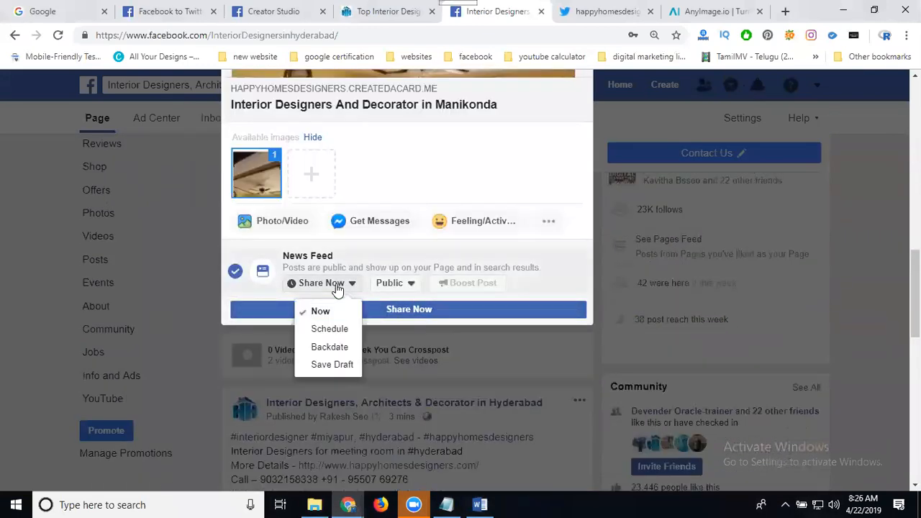
click(328, 329)
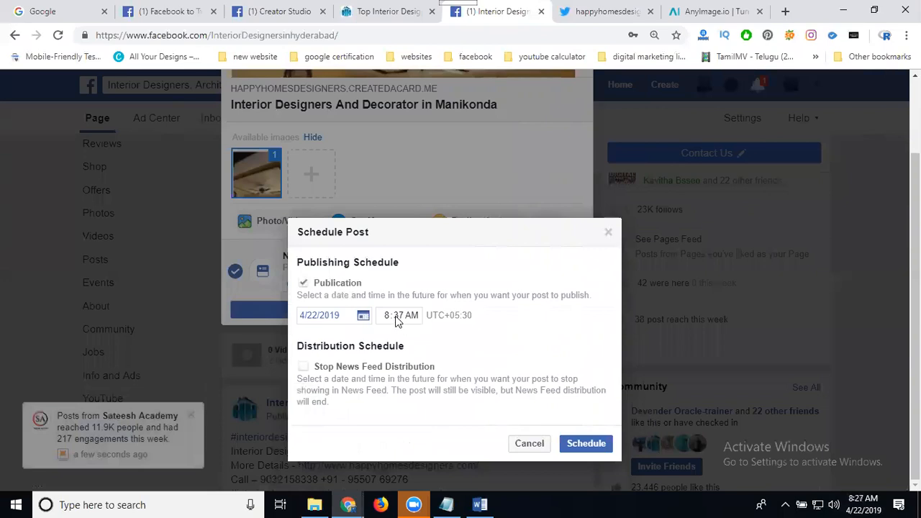
click(574, 443)
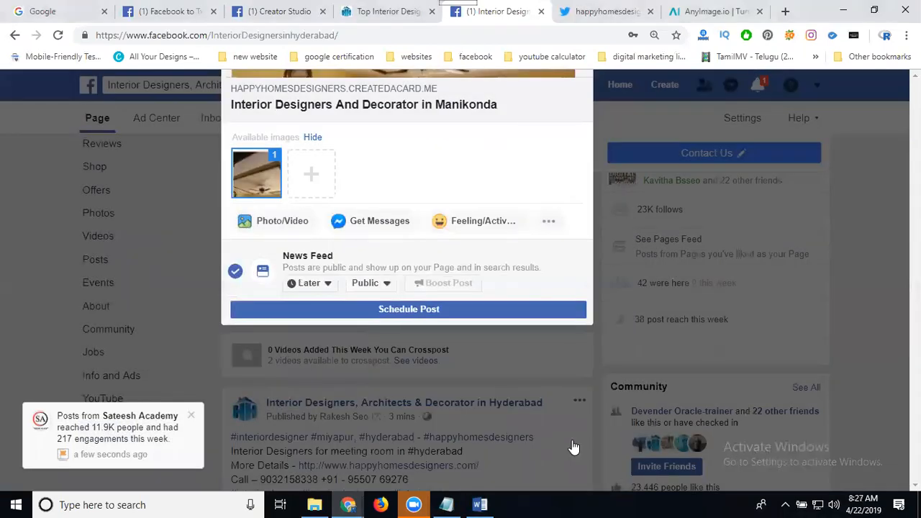
click(438, 311)
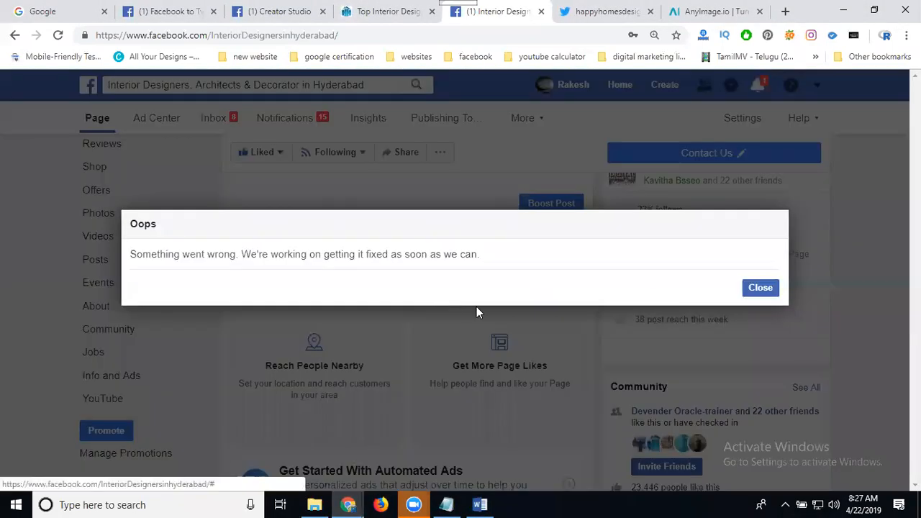
click(758, 290)
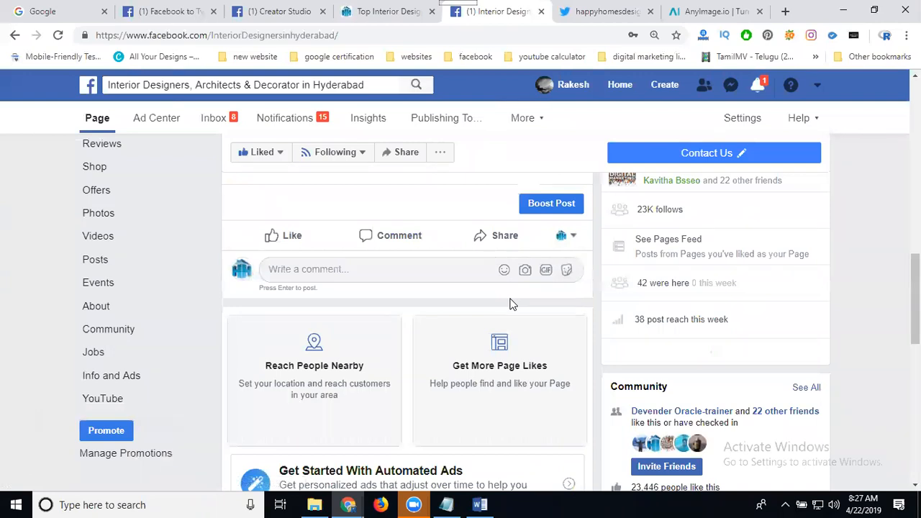
Return to the Facebook-to-Twitter linking page and scroll its linked-pages list to the top.
click(173, 16)
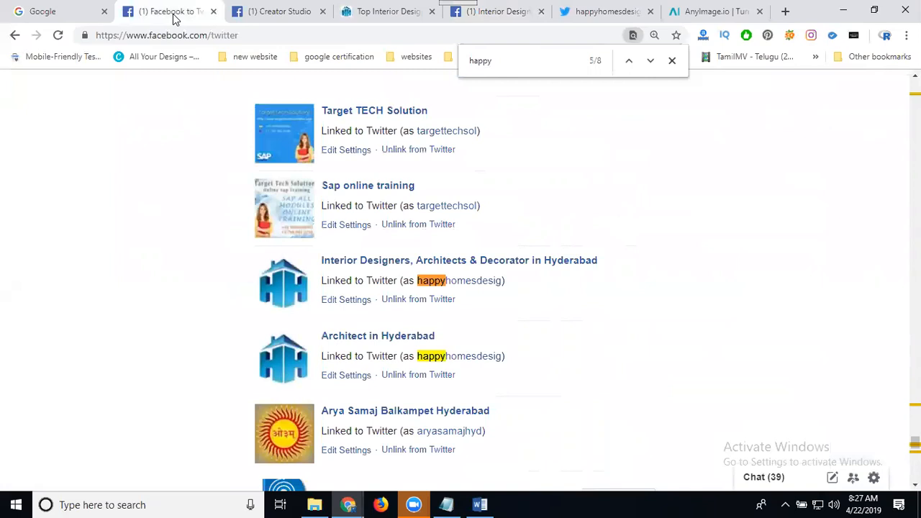
scroll(701, 216, up, 5)
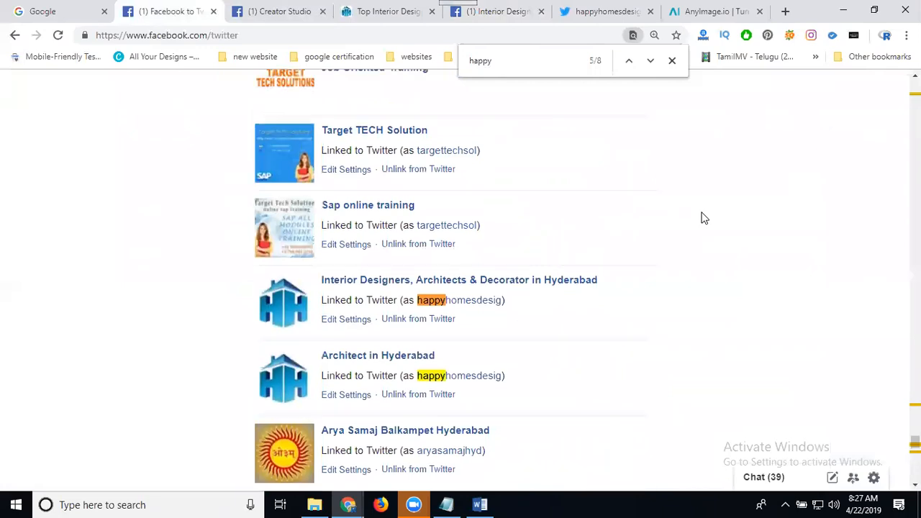
scroll(704, 218, up, 20)
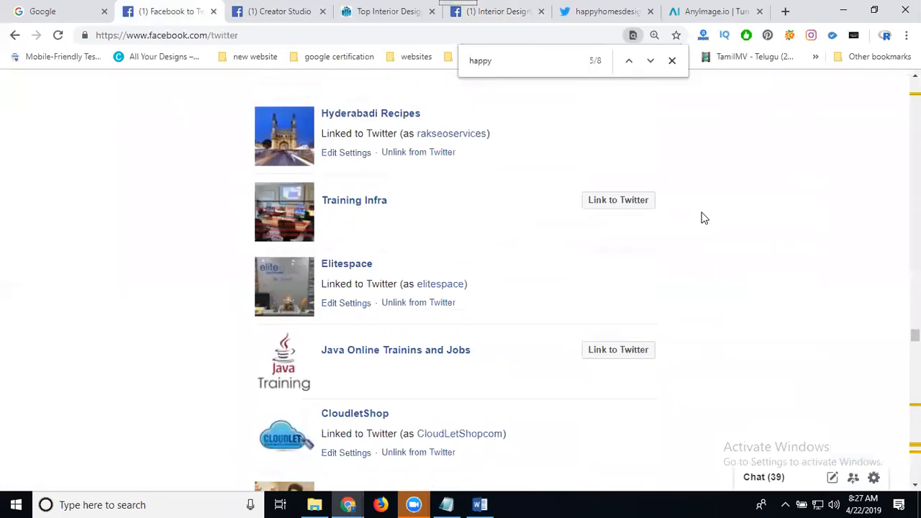
scroll(704, 218, up, 18)
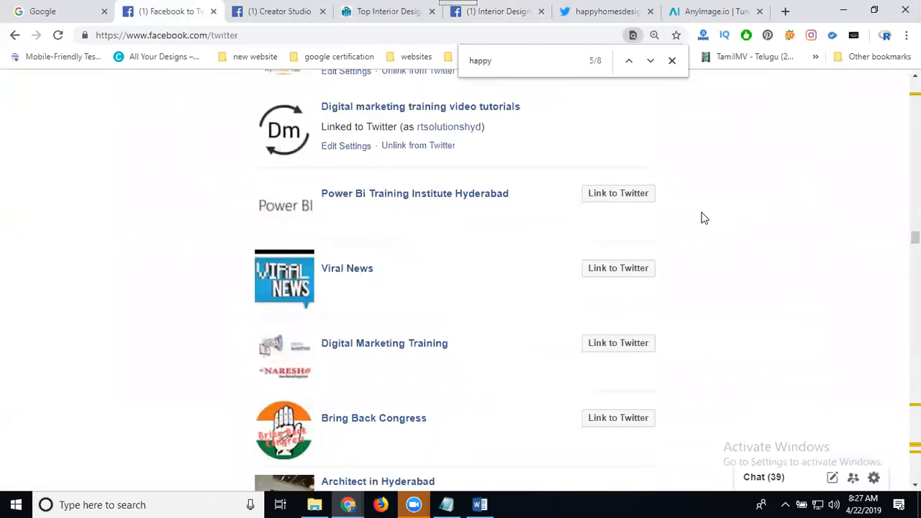
scroll(704, 218, up, 5)
scroll(704, 218, up, 10)
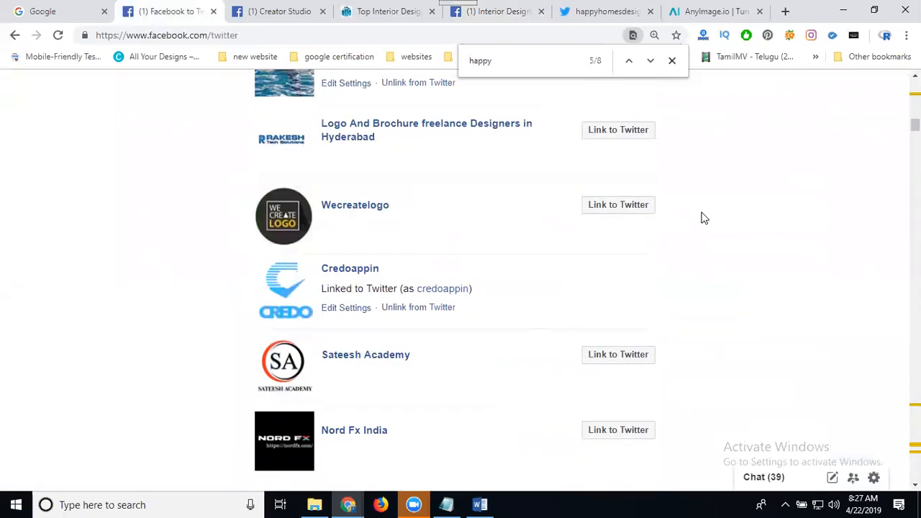
scroll(704, 218, up, 10)
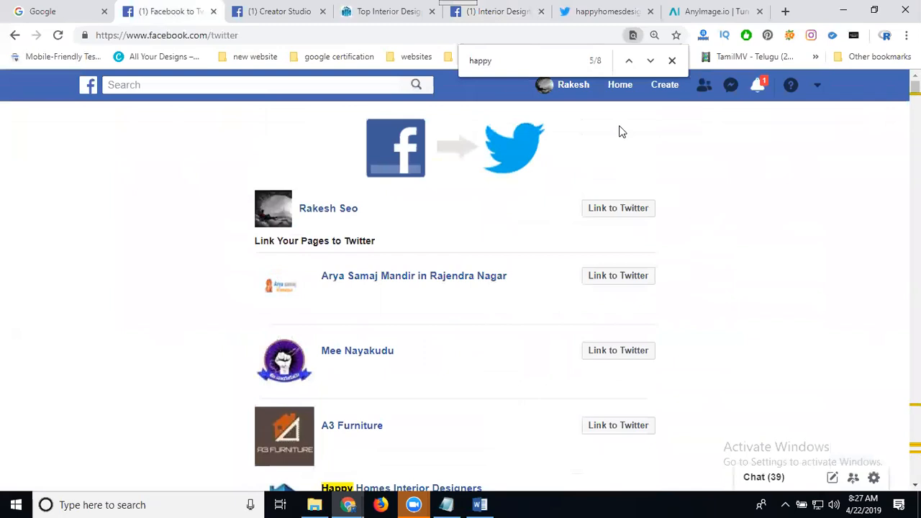
Open the Facebook Home news feed from the top bar.
click(617, 86)
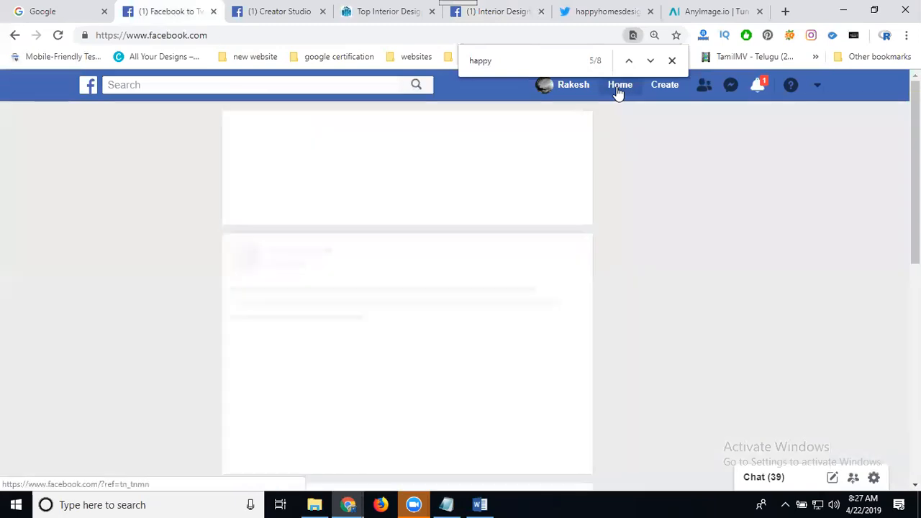